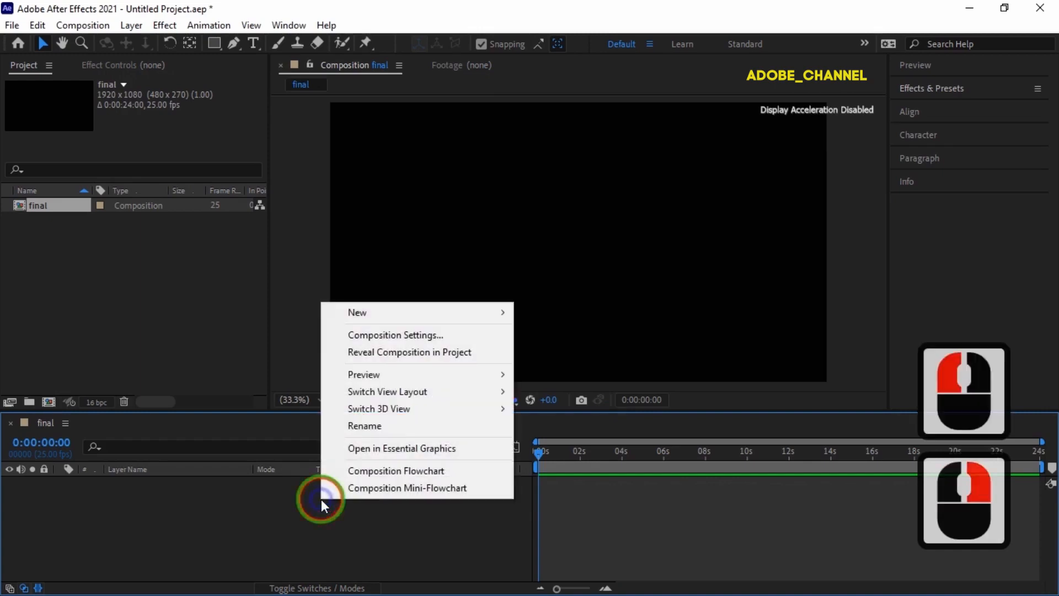
- Create a new 1920 x 1080 px solid layer named particl1 in the final composition
mouse_move(386, 314)
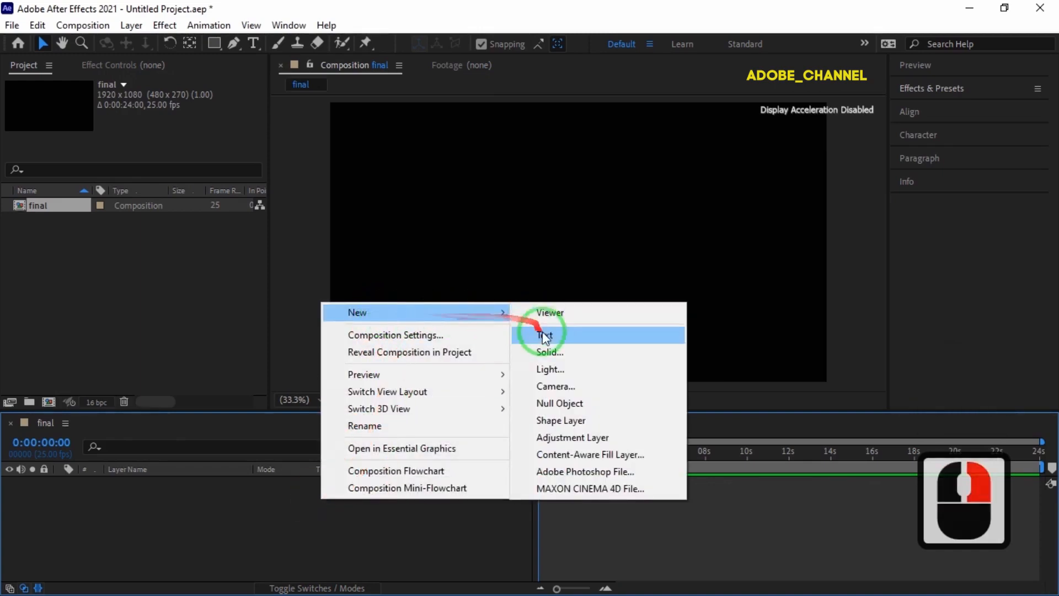
left_click(549, 353)
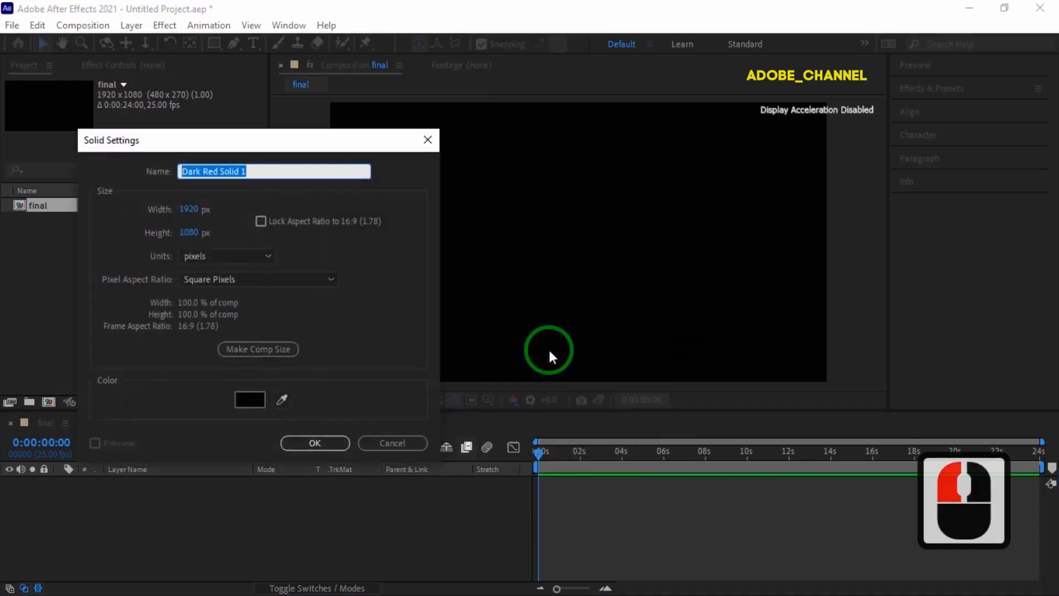
type("par")
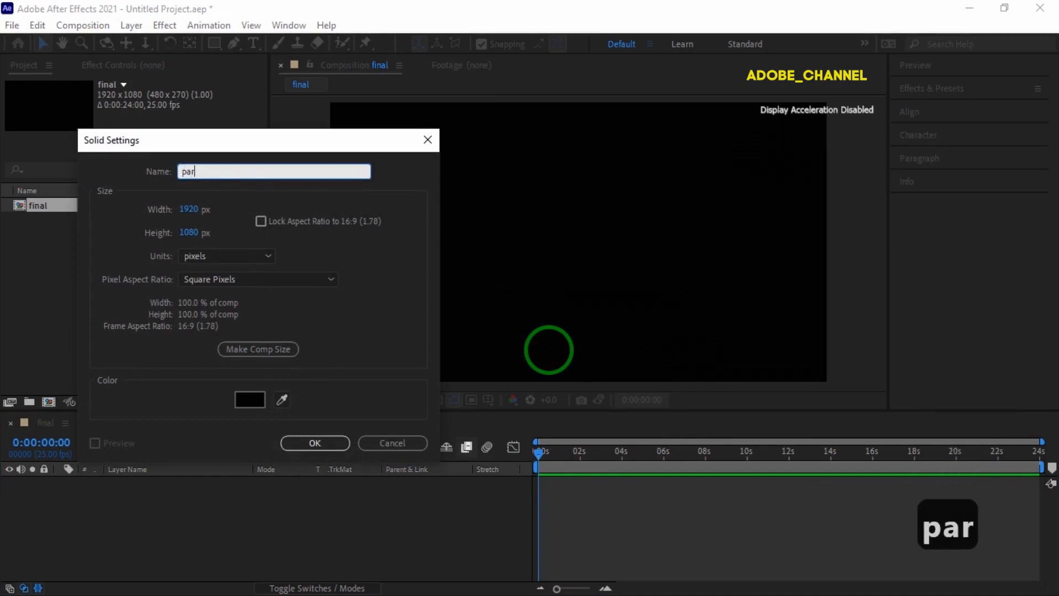
type("ticl1")
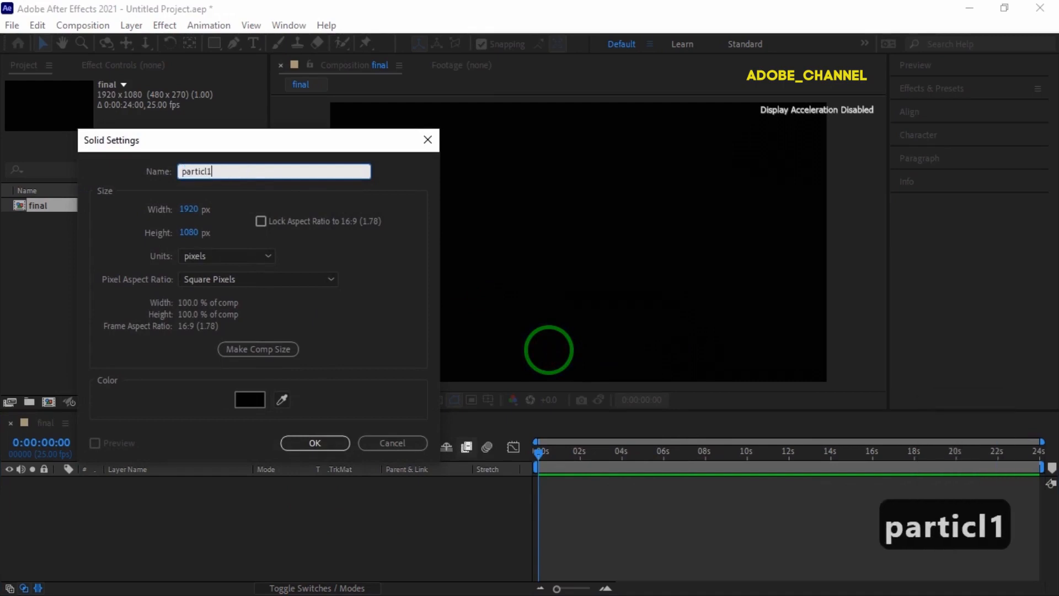
left_click(324, 442)
- Find the CC Particle World effect by searching for "cc parti" and apply it to the particl1 layer
left_click(187, 481)
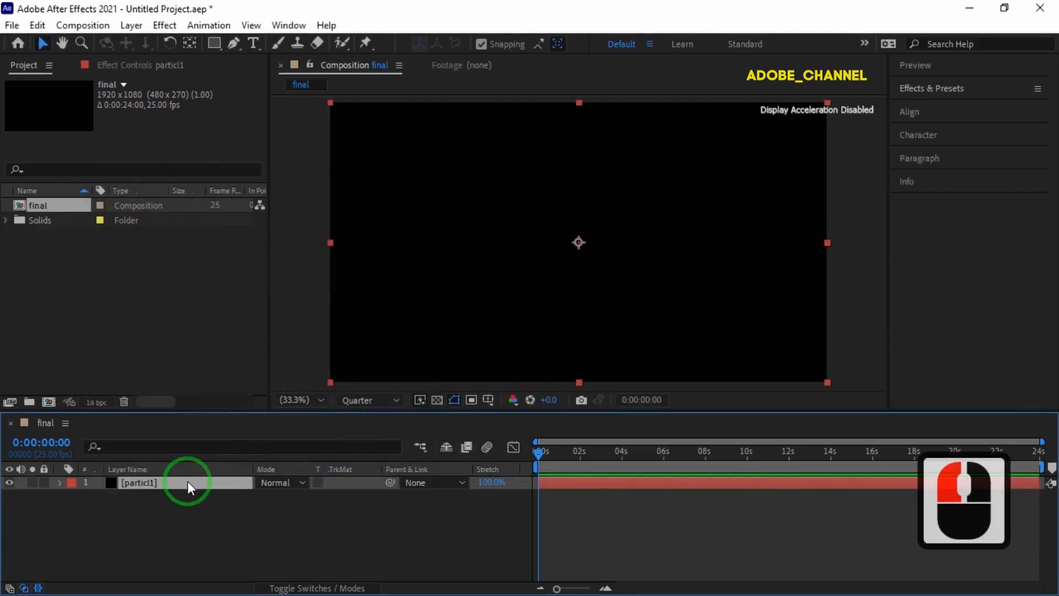
left_click(974, 92)
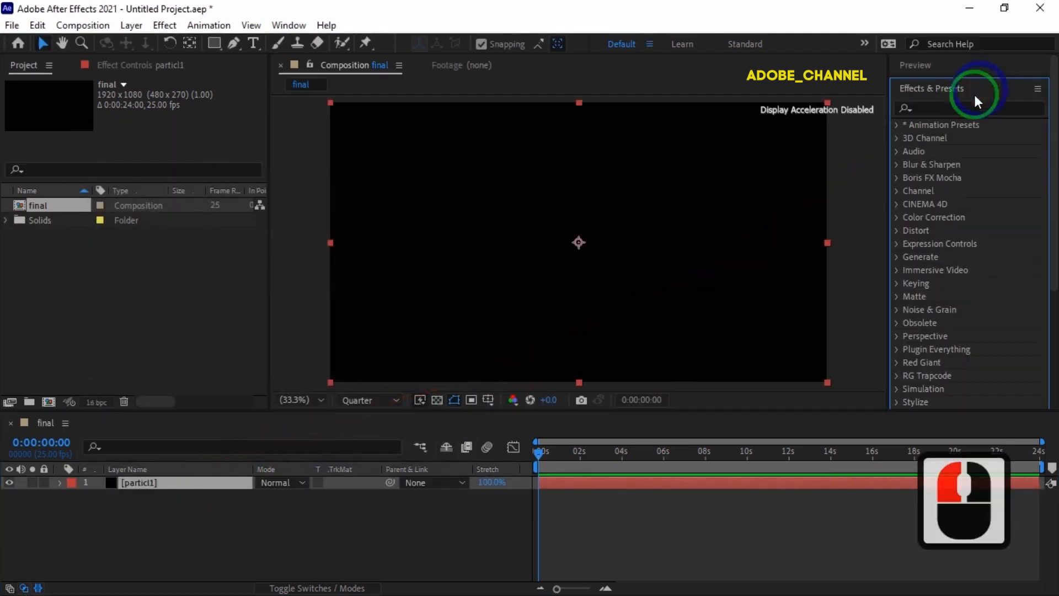
left_click(954, 109)
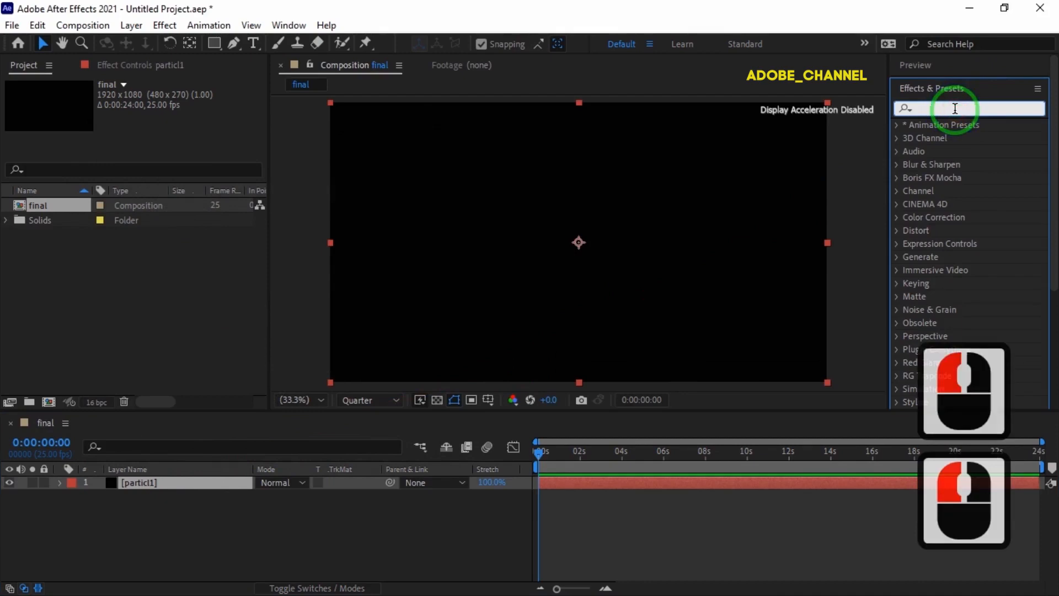
type("cc")
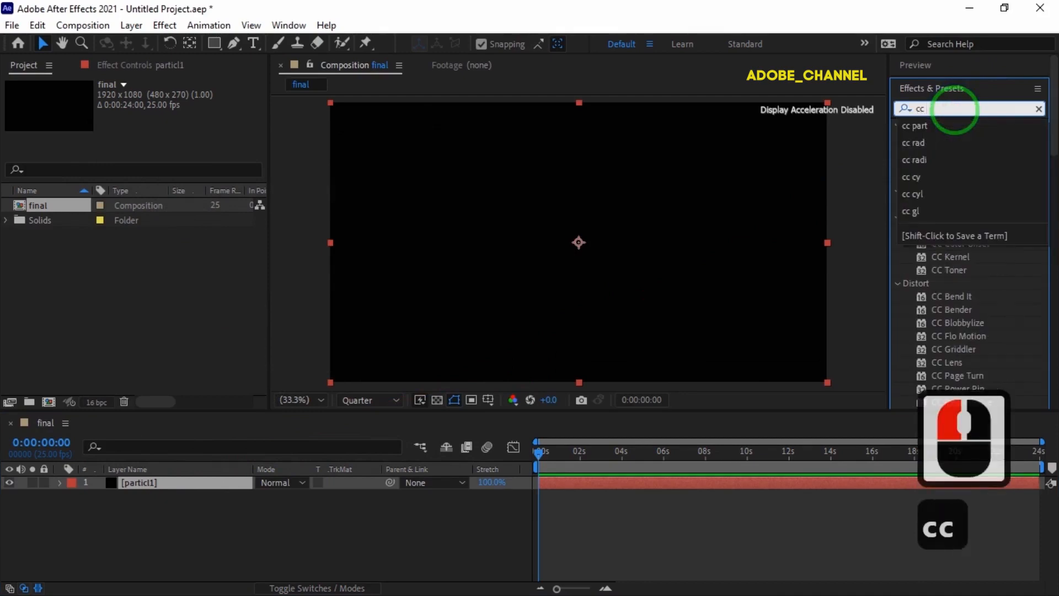
type(" parti")
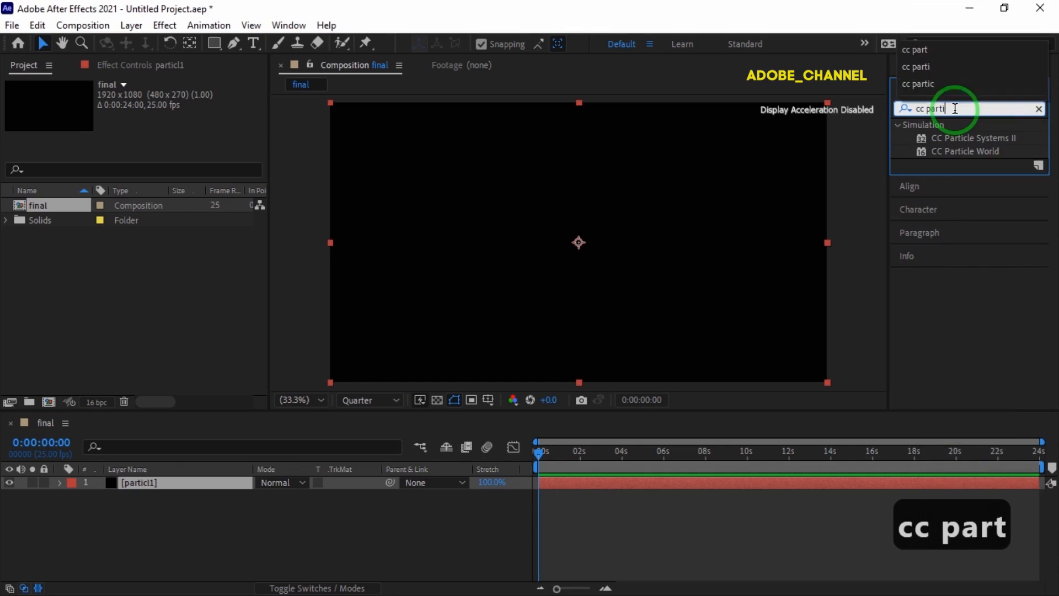
double_click(962, 151)
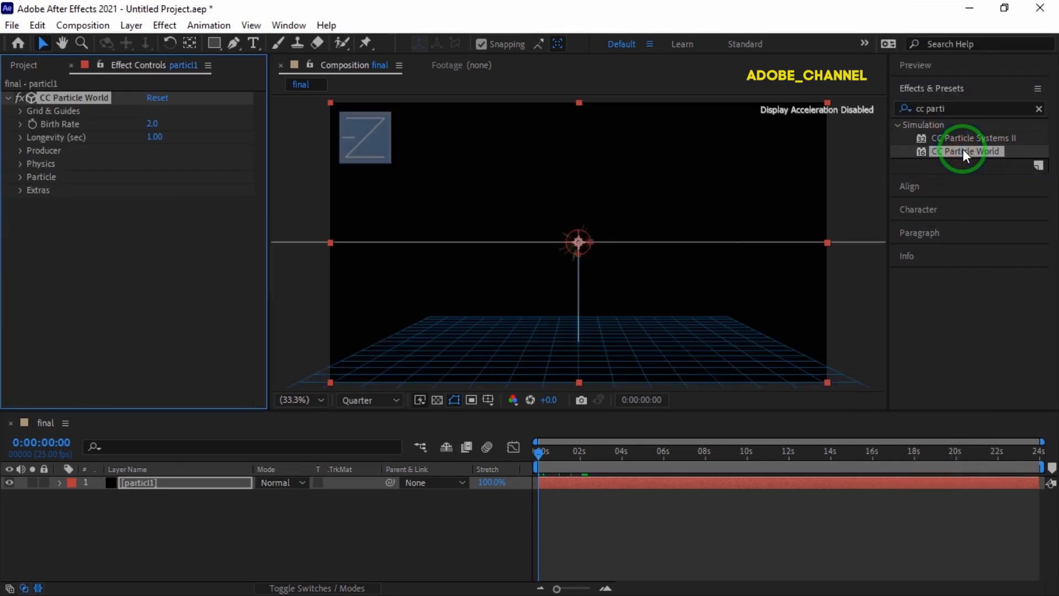
- Move the current time to 0:00:02:17 and set the particle effect's Birth Rate to 0.3 and Longevity to 2 seconds
left_click(548, 451)
left_click_drag(549, 451, 594, 454)
left_click(20, 151)
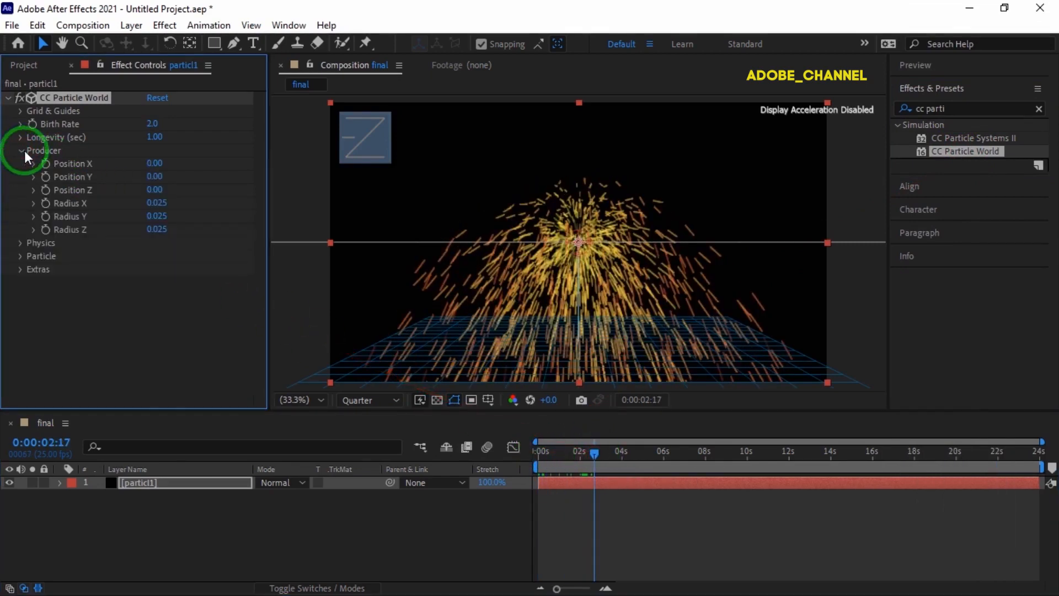
left_click(151, 124)
type(".3")
key("Return")
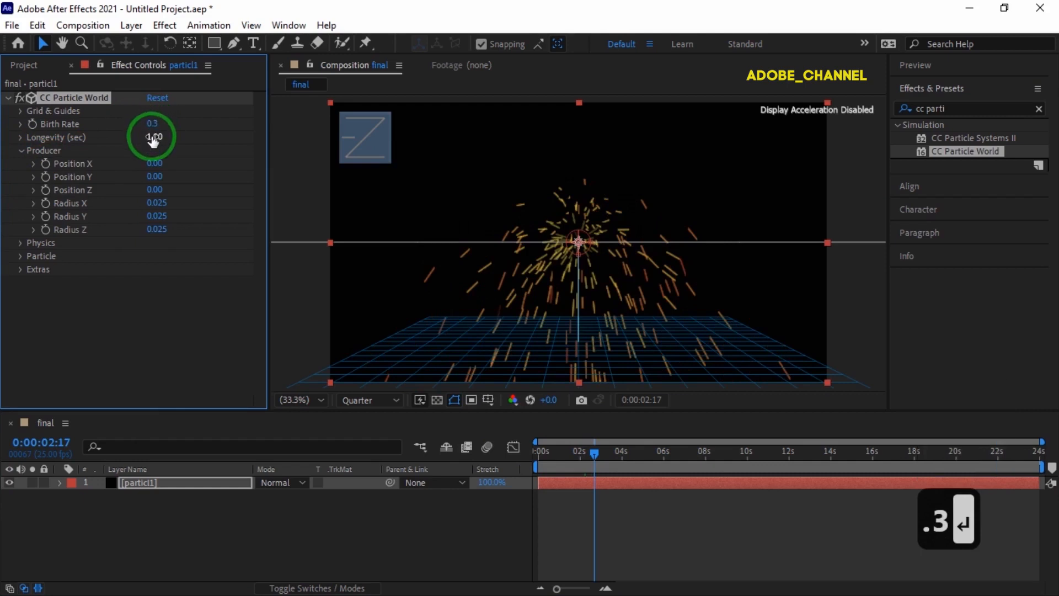
left_click(153, 136)
type("2")
key("Return")
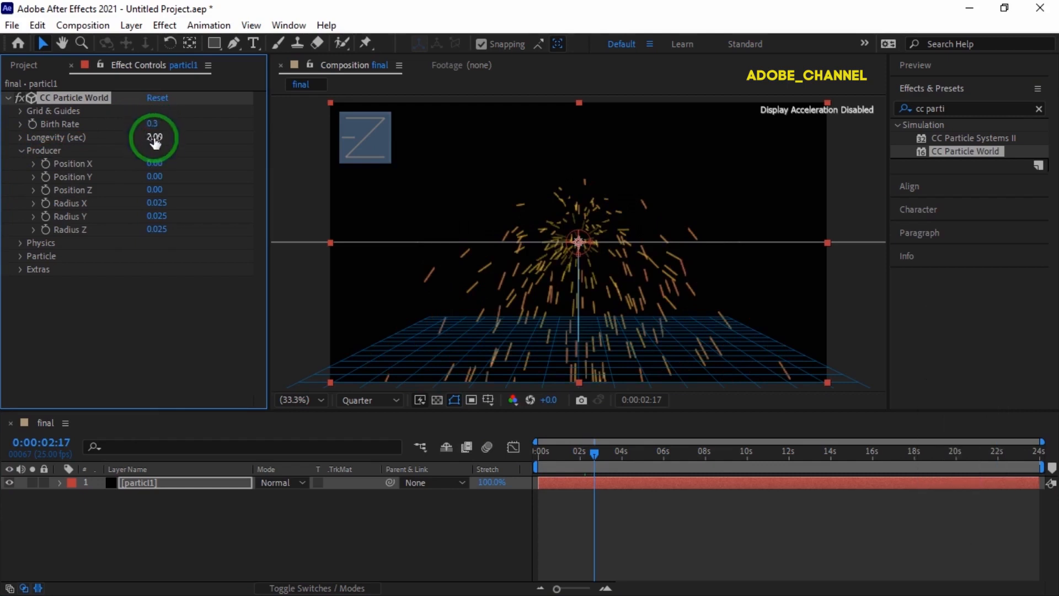
- Set the particle producer's Position Z to 1
left_click(154, 189)
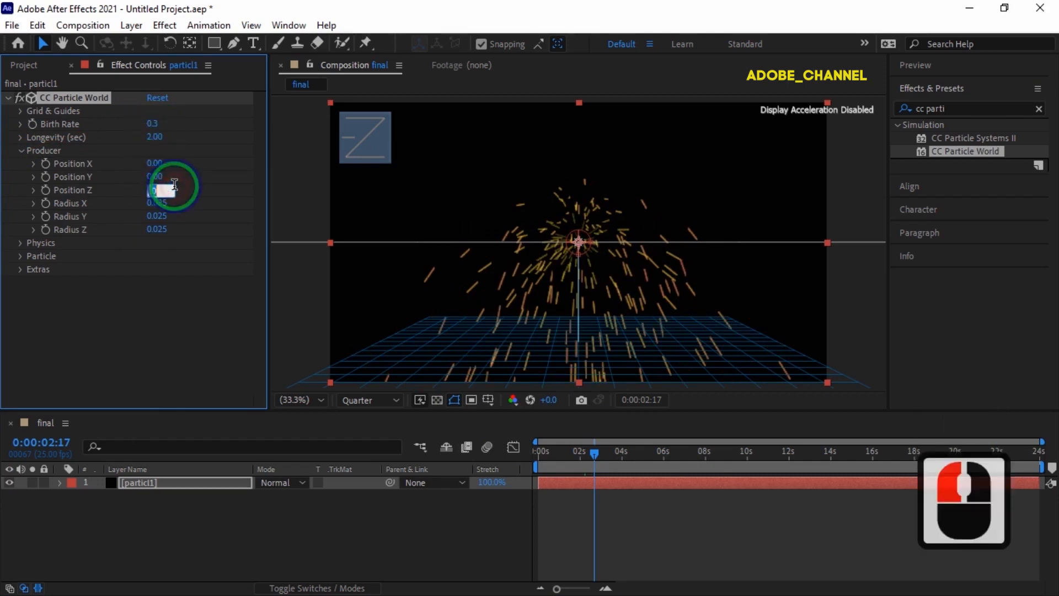
type("1")
key("Return")
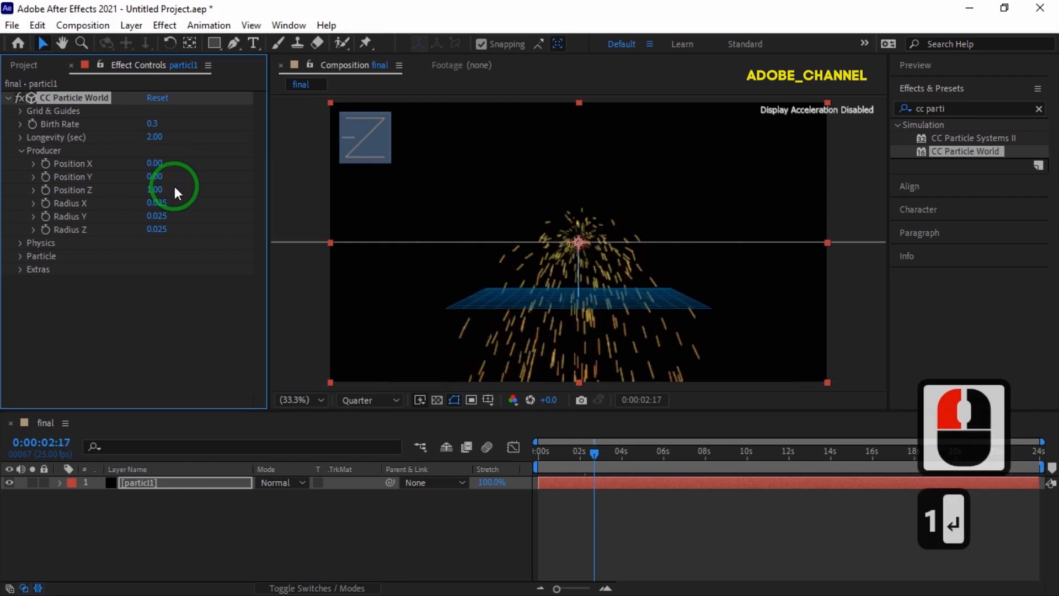
- Set the producer's Radius X, Radius Y and Radius Z to 1.2 each
left_click(156, 203)
type("1")
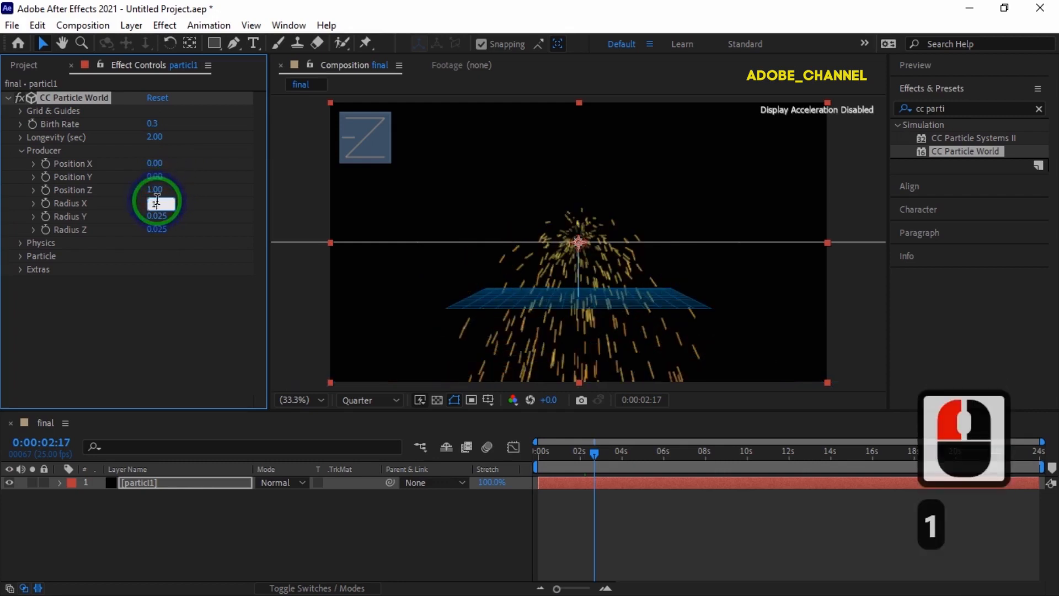
type(".2")
key("Return")
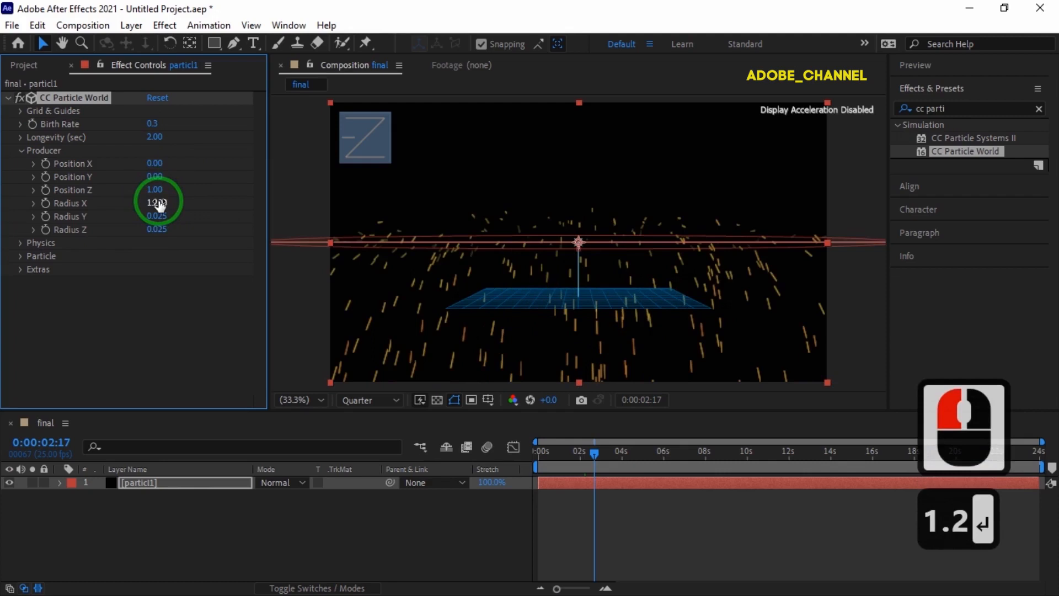
left_click(156, 216)
type("1.2")
key("Return")
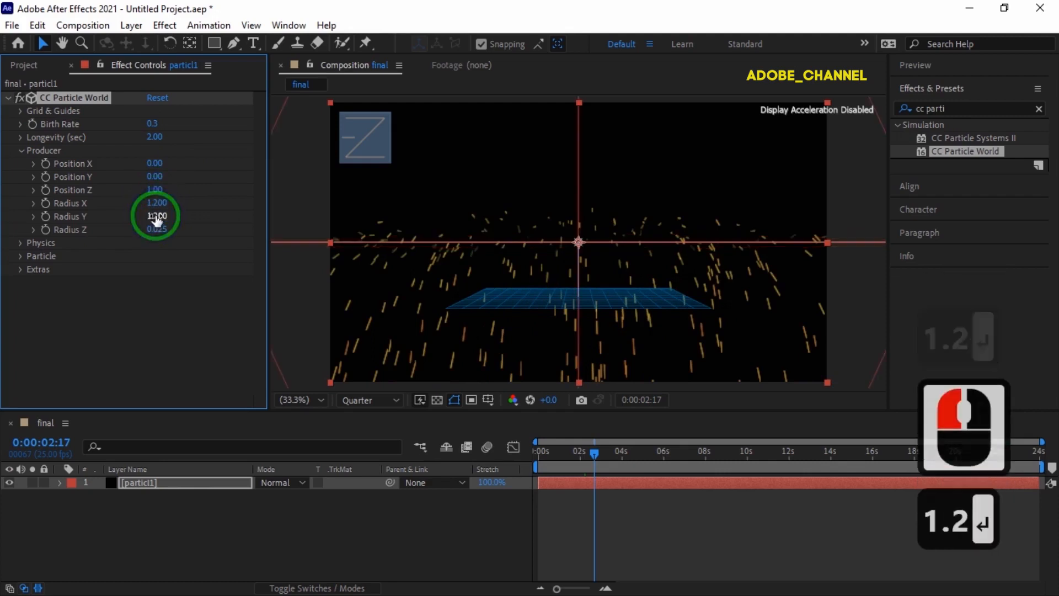
left_click(157, 229)
type("1.2")
key("Return")
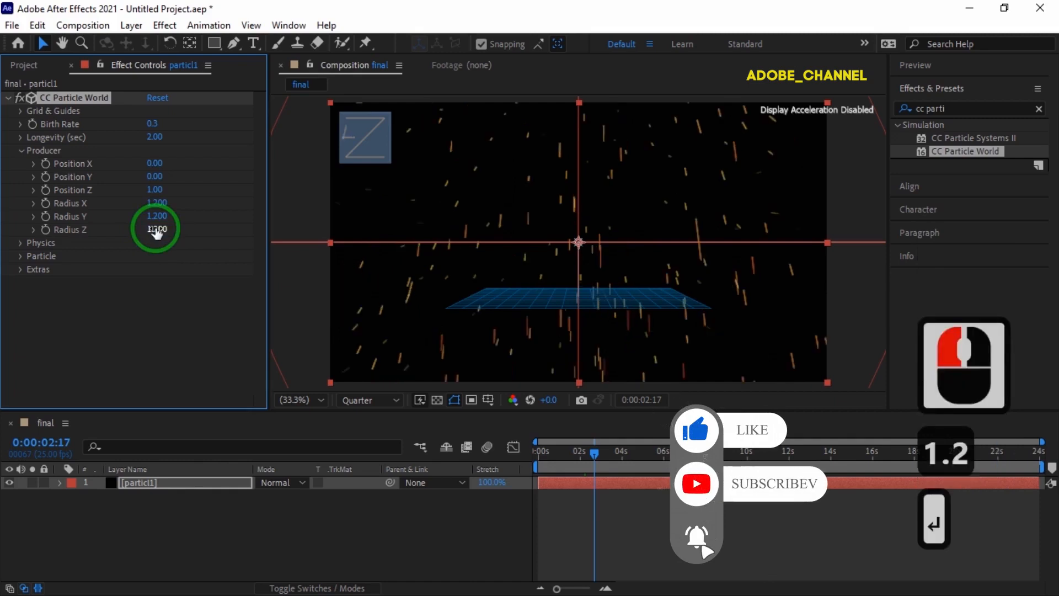
- Change the particle physics animation type to Direction Axis and set Velocity to 0.8
left_click(21, 243)
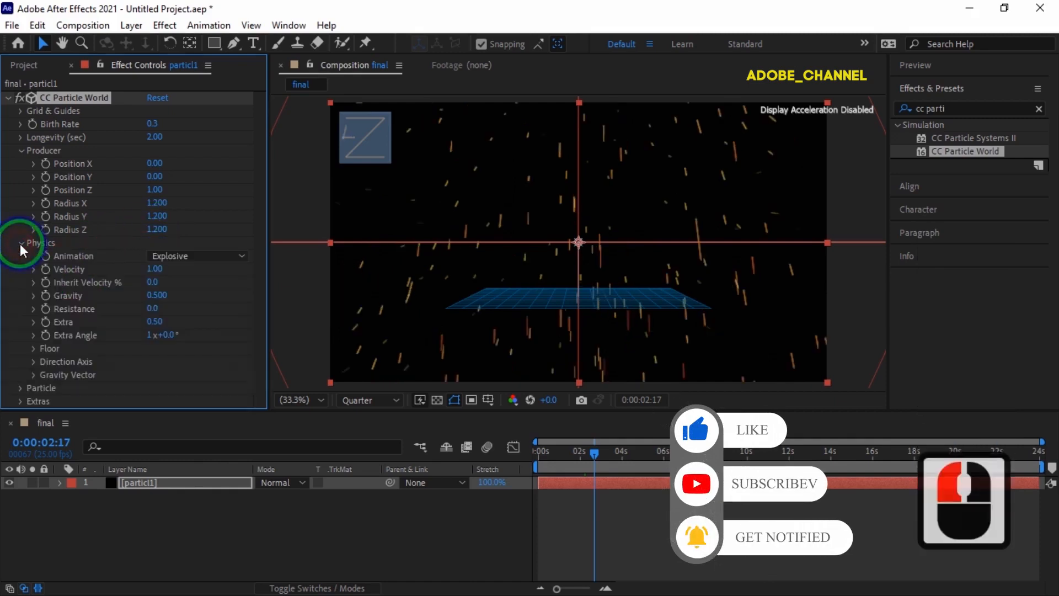
left_click(238, 255)
left_click(228, 290)
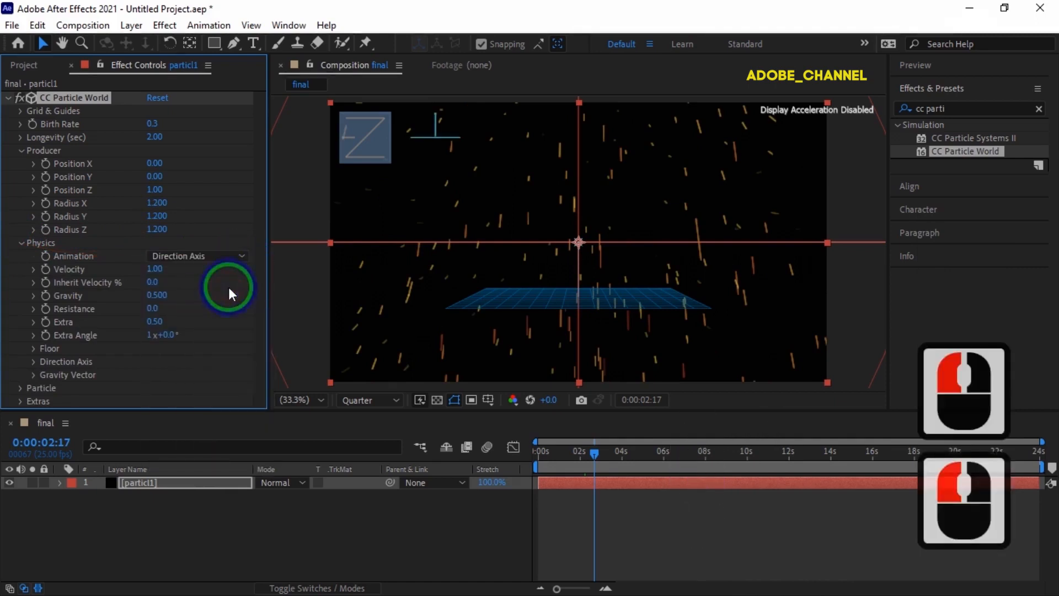
left_click(156, 269)
type(".8")
key("Return")
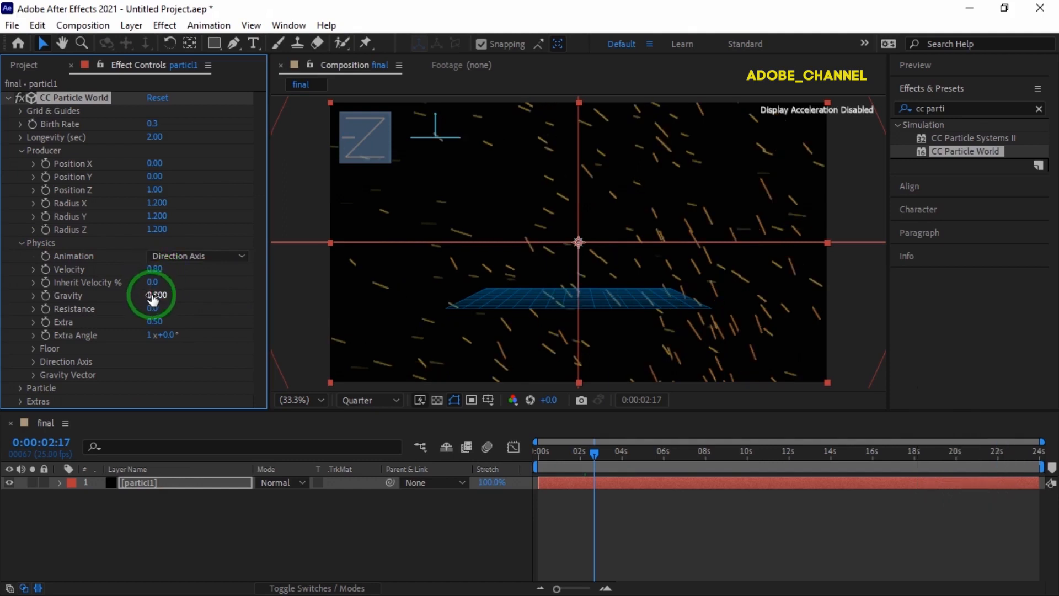
- Set the physics Gravity to -1 and Resistance to 20
left_click(152, 295)
type("-1")
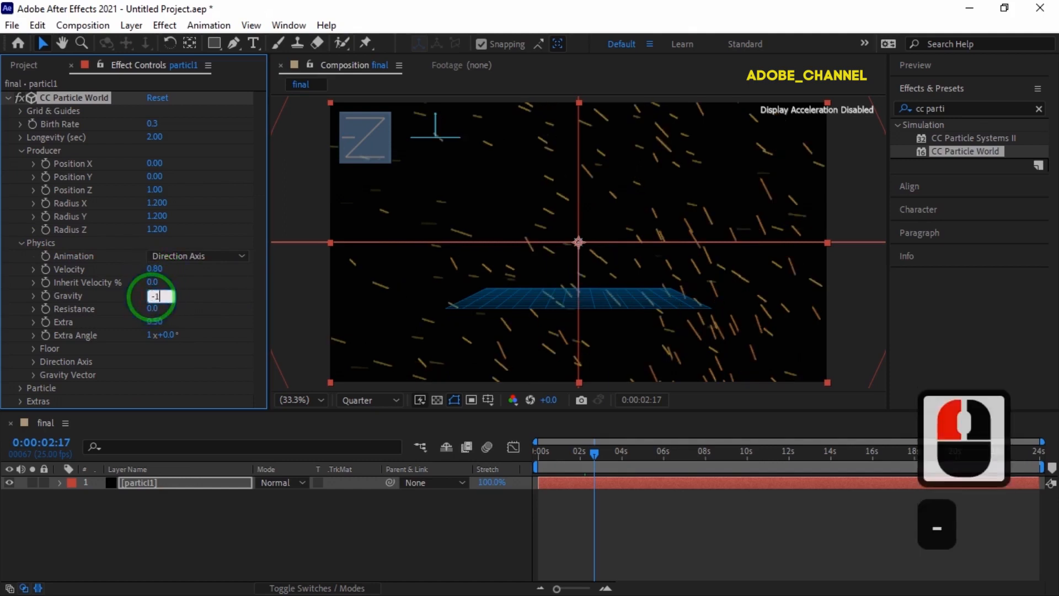
key("Return")
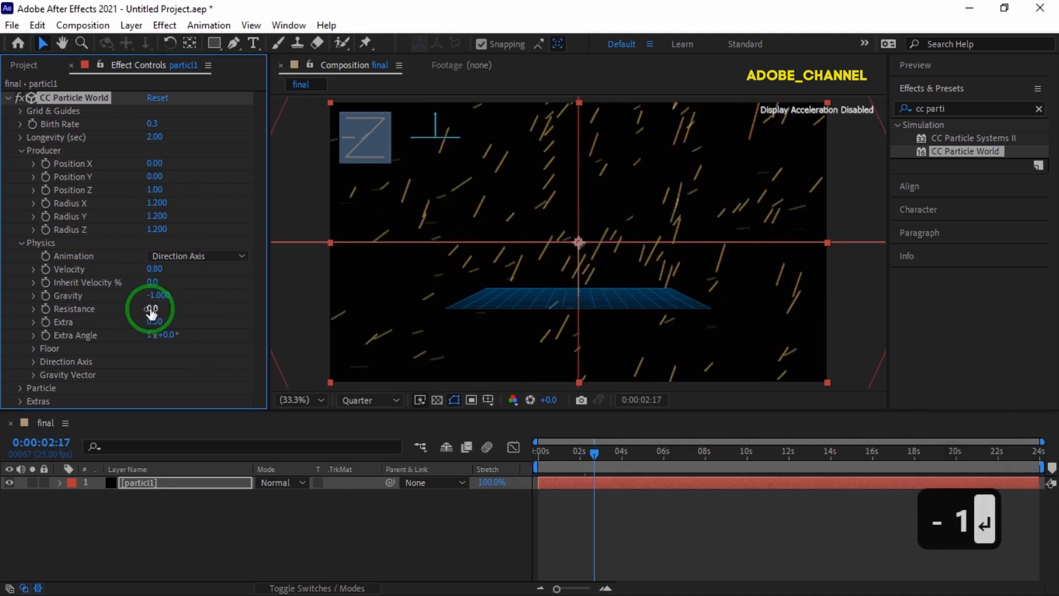
left_click(151, 307)
type("20")
key("Return")
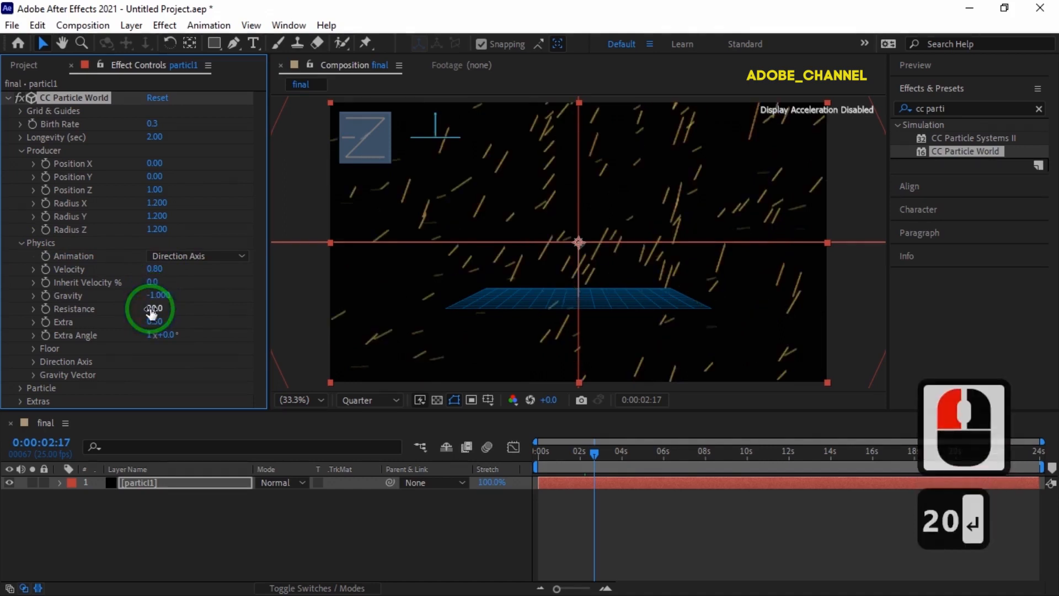
- Set the physics Extra value to 0 and the Extra Angle to 0 revolutions
left_click(153, 322)
type("0")
key("Return")
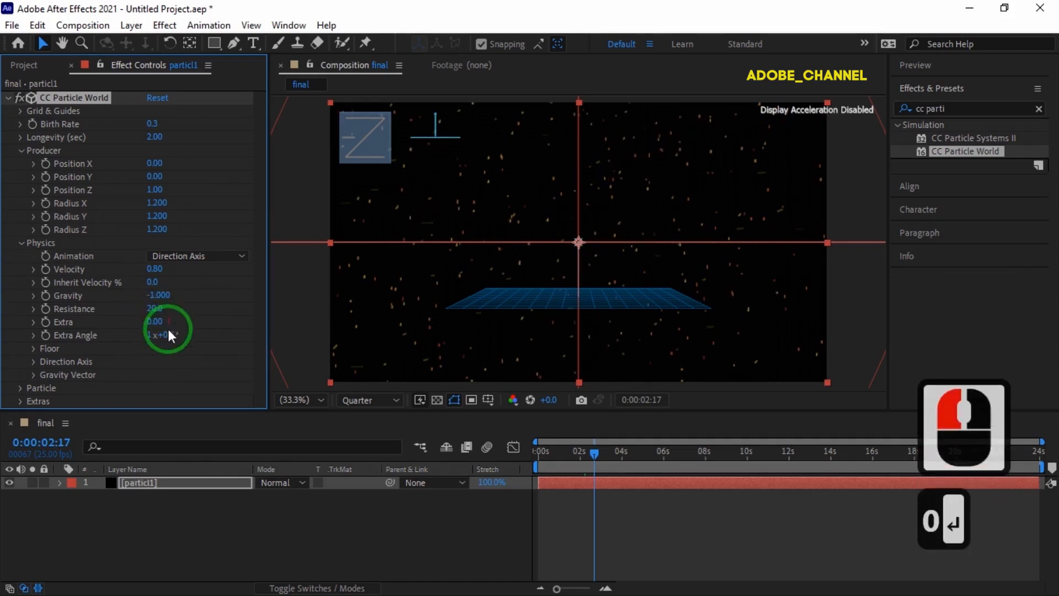
left_click(151, 336)
type("0")
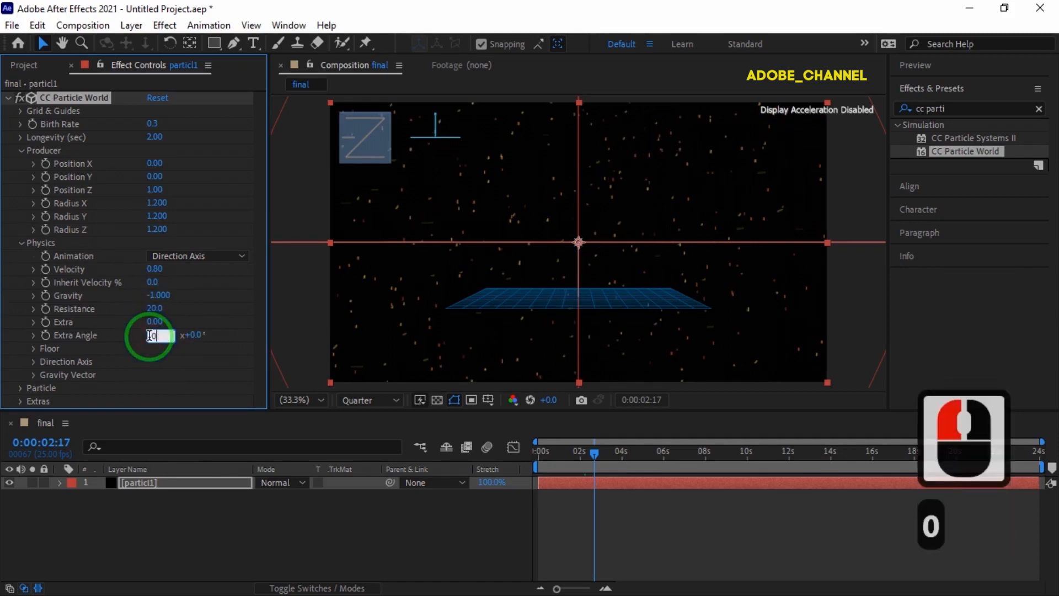
key("Return")
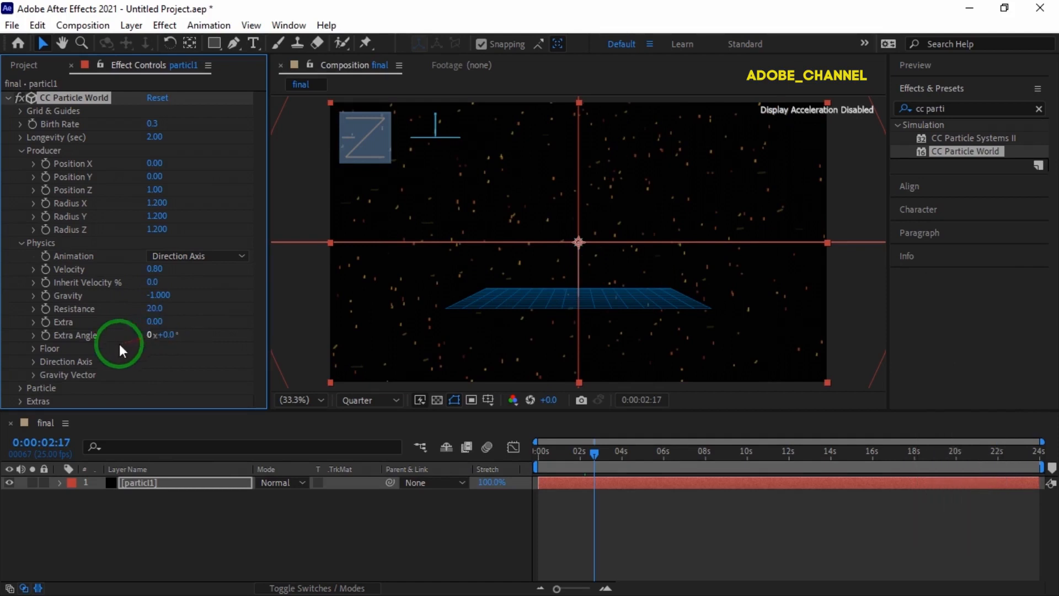
- Set Axis X of the physics Direction Axis to 1
left_click(33, 361)
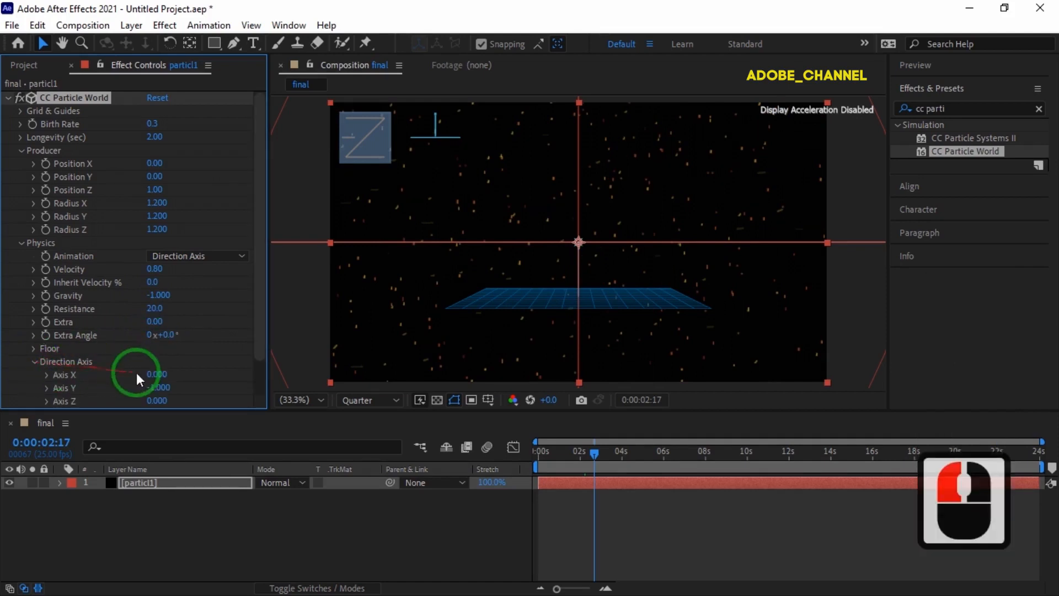
left_click(155, 375)
type("1")
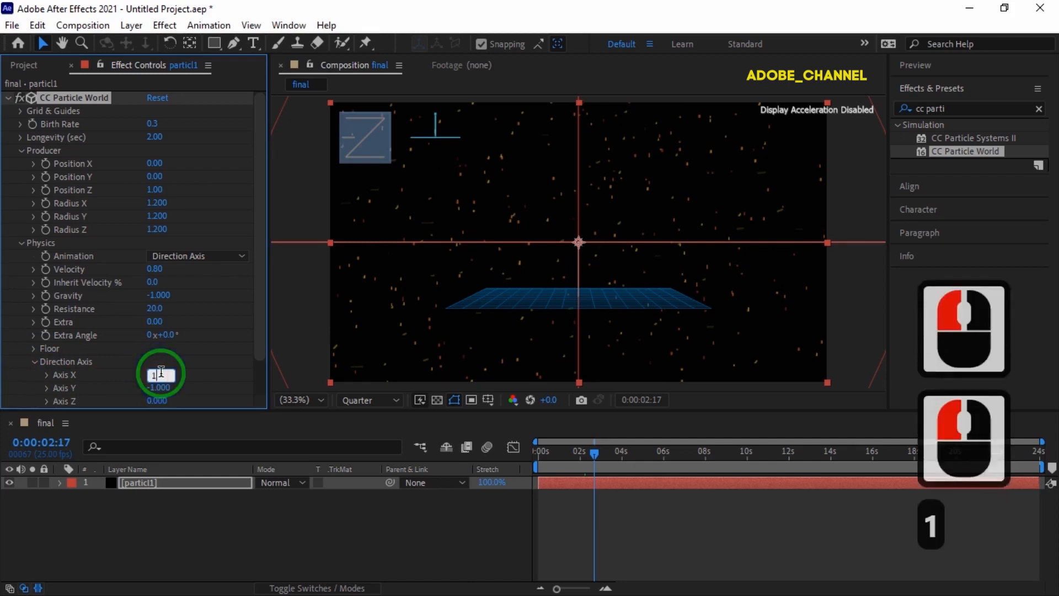
key("Return")
- Set Gravity Z of the physics Gravity Vector to -1
scroll(161, 373, "down", 4)
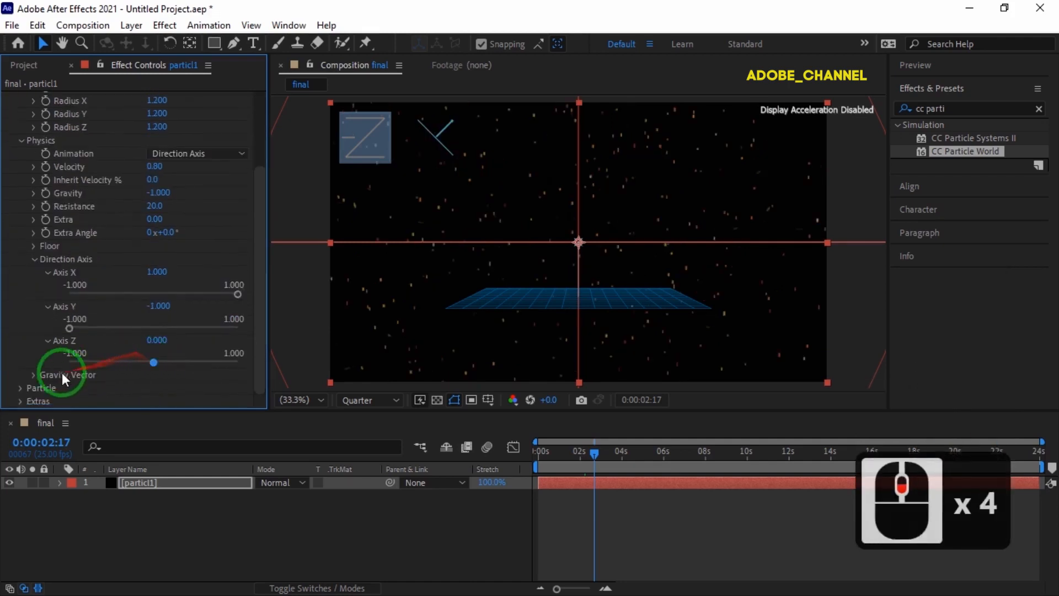
left_click(34, 373)
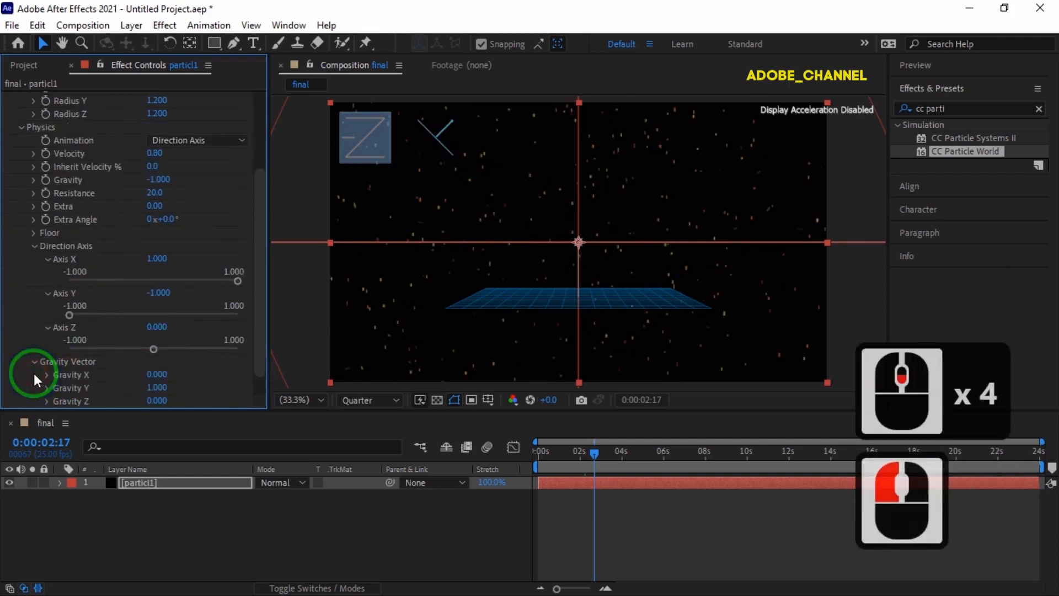
left_click(157, 400)
type("-1")
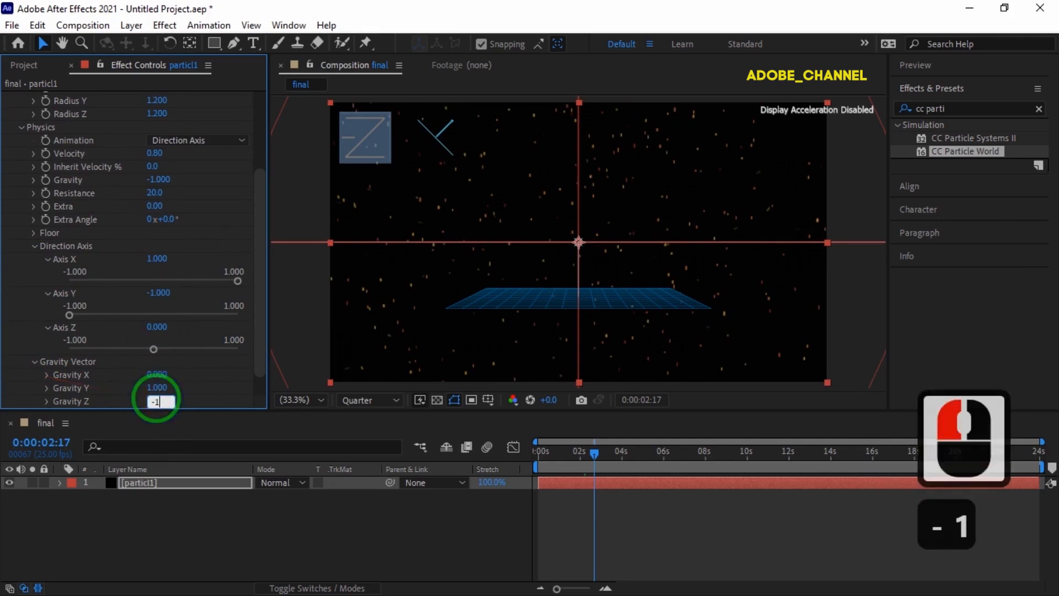
key("Return")
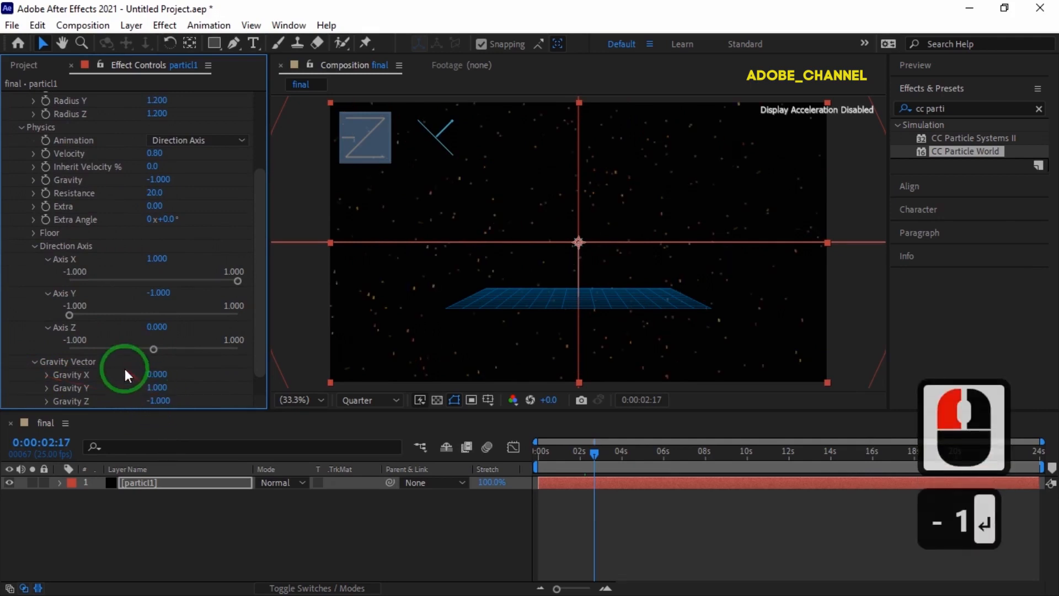
scroll(124, 369, "down", 4)
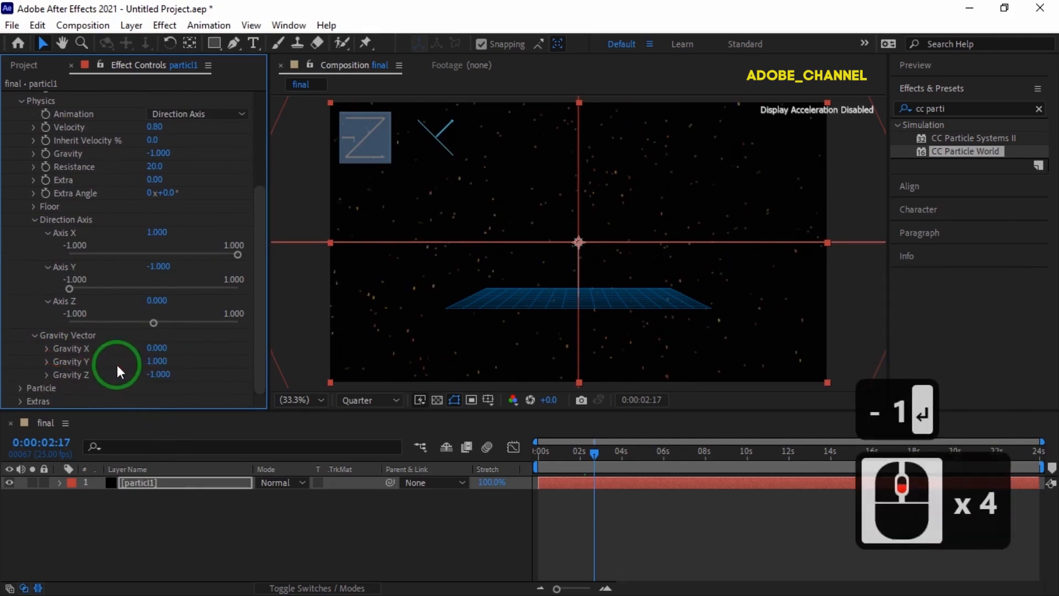
- Set the Particle Type of the CC Particle World effect to Faded Sphere
left_click(19, 388)
left_click(230, 205)
left_click(231, 262)
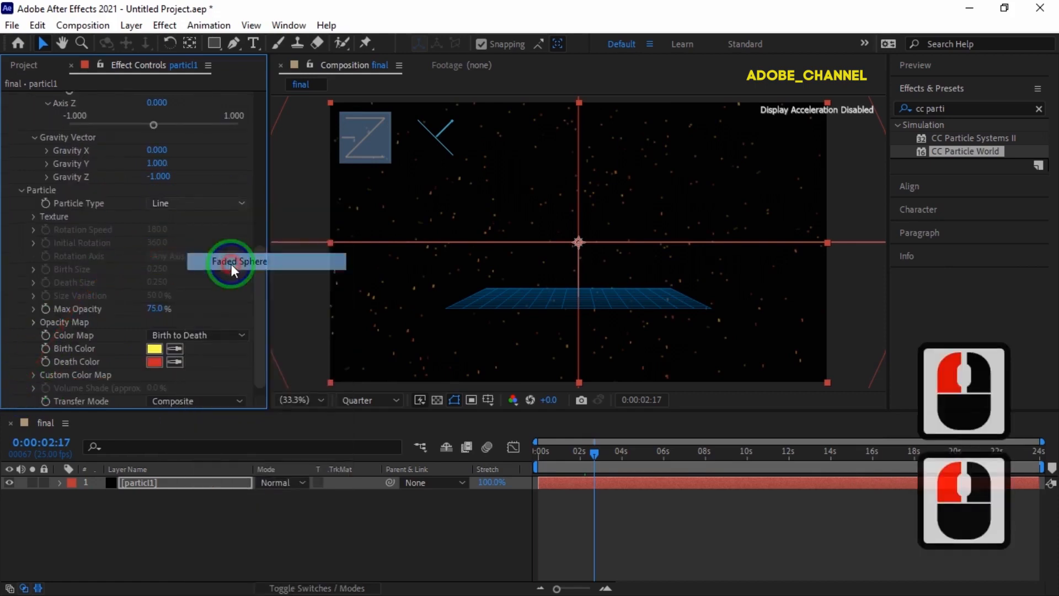
- Set the particle Birth Size to 1 and the Death Size to 1.25
left_click(157, 268)
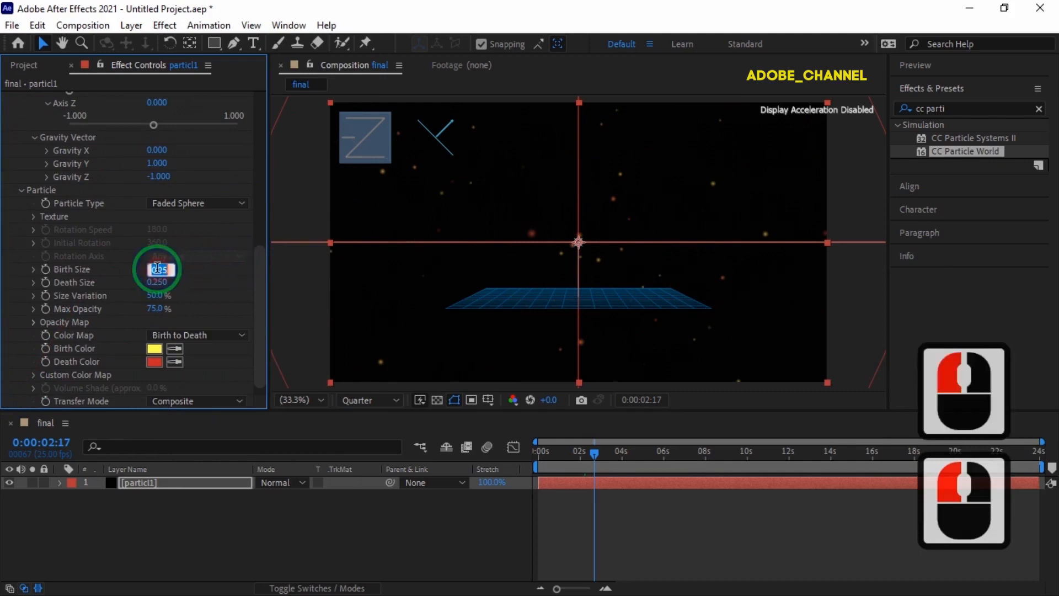
type("1")
key("Return")
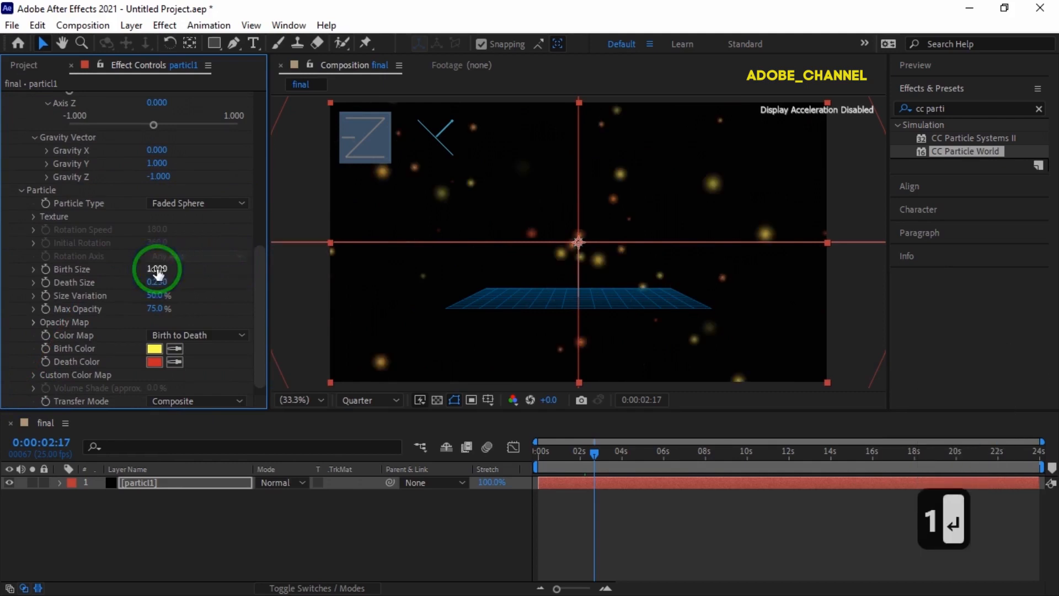
left_click(157, 282)
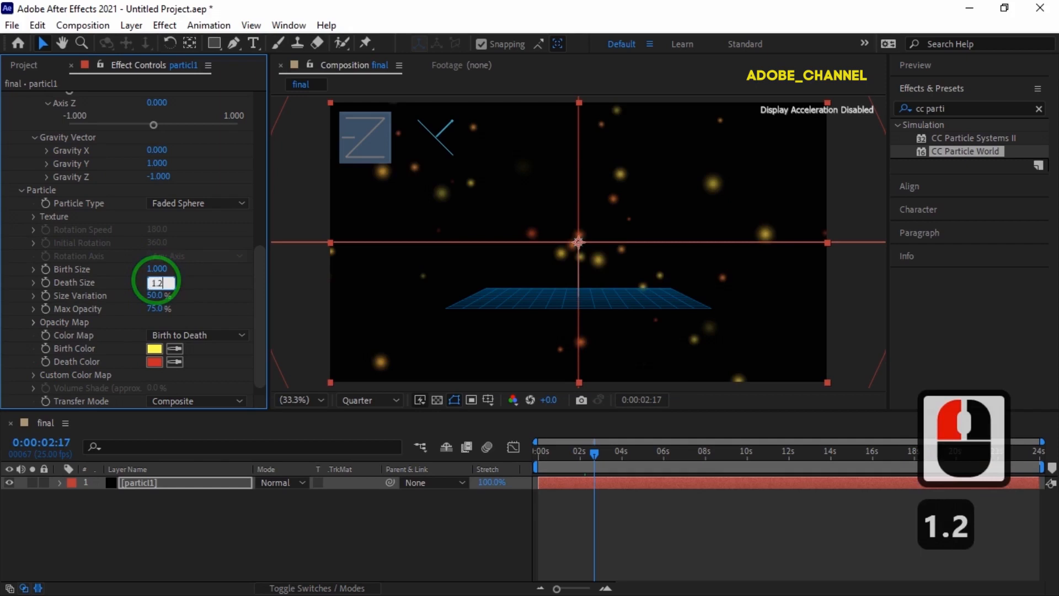
type("1.25")
key("Return")
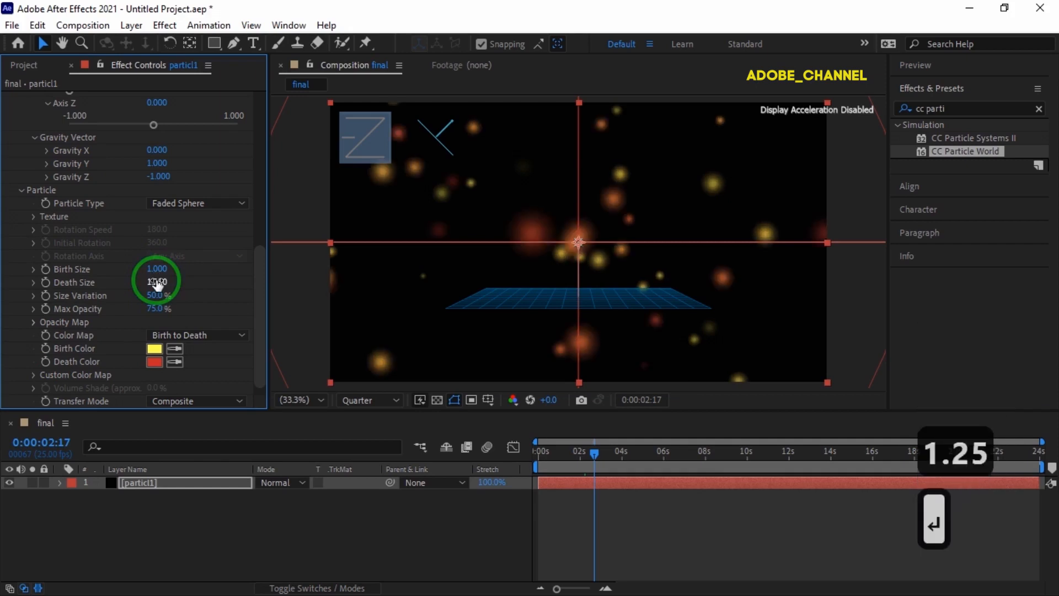
- Set the particle Size Variation to 100% and the Max Opacity to 100%
left_click(154, 295)
type("100")
key("Return")
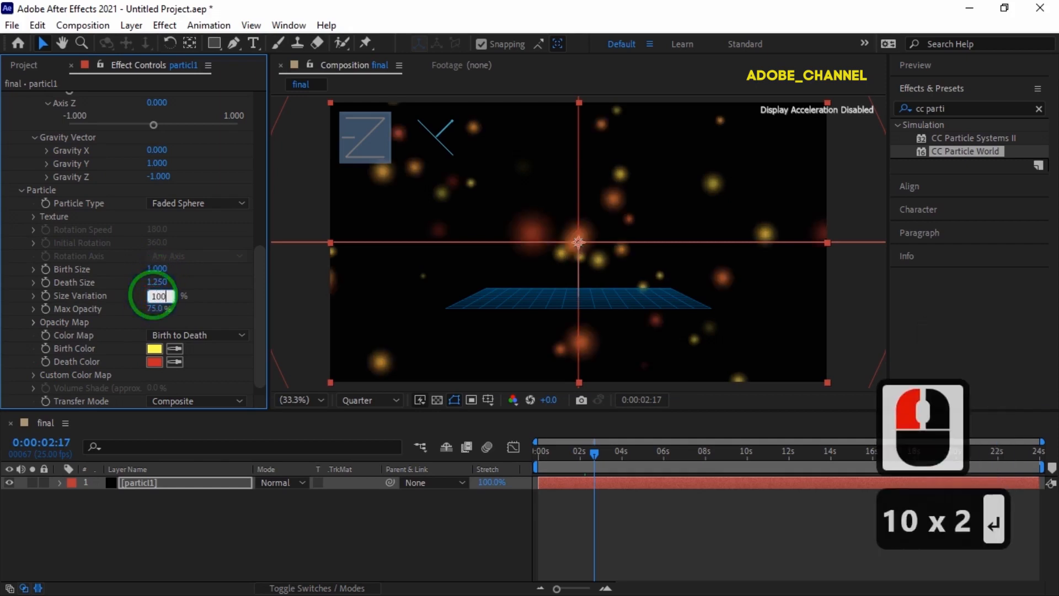
left_click(155, 308)
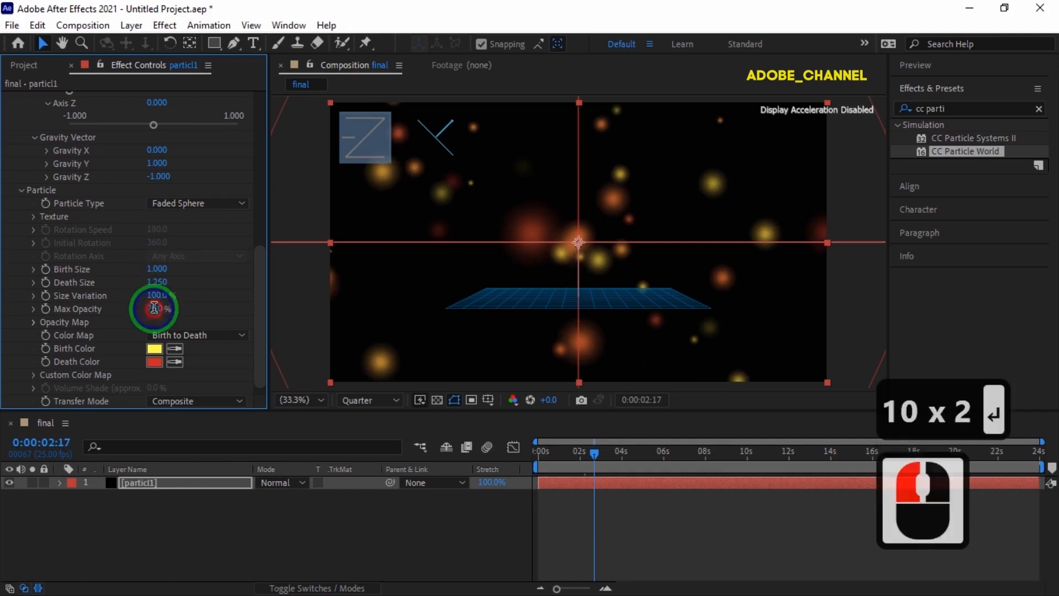
type("100")
key("Return")
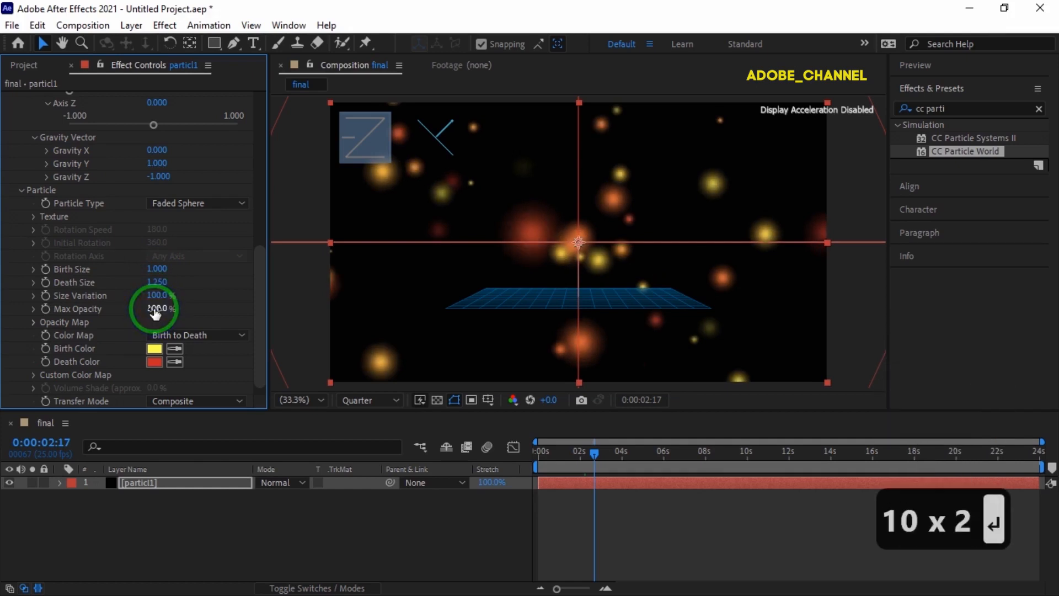
- Change the particle Birth Color to the pink ED12B2
left_click(154, 348)
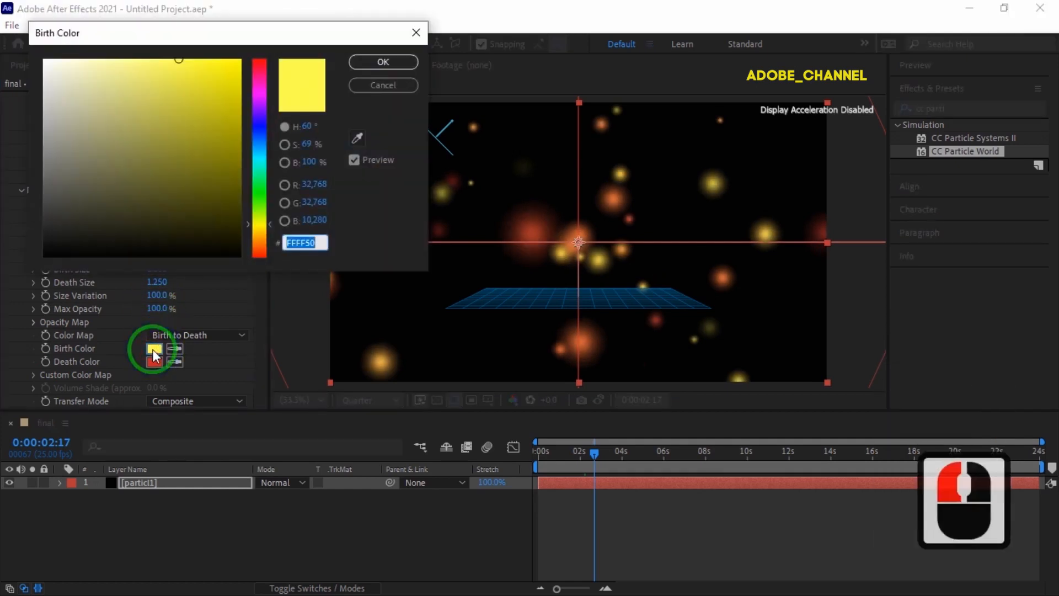
type("ED")
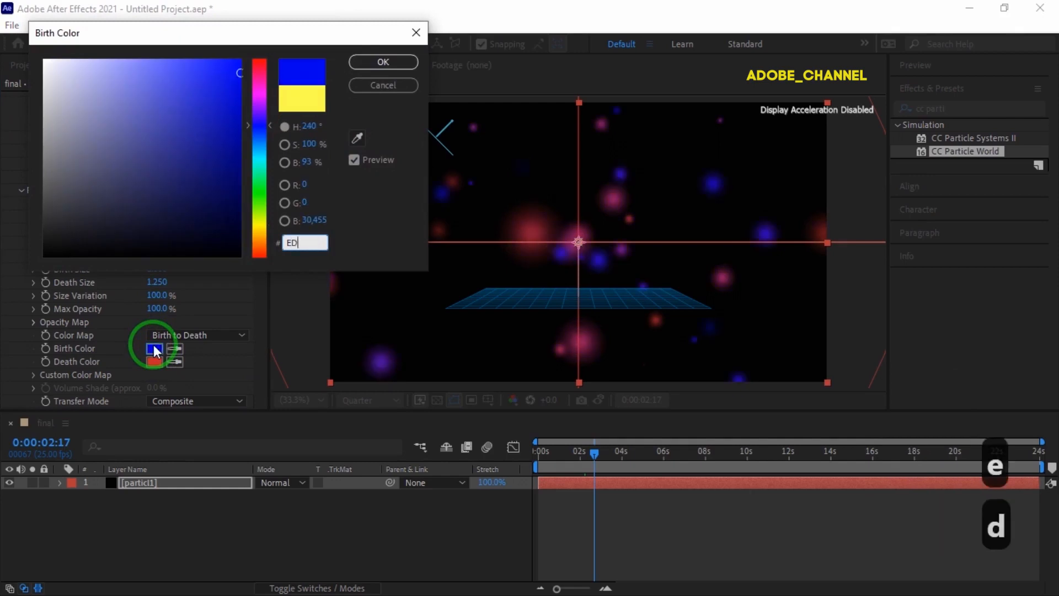
type("12b2")
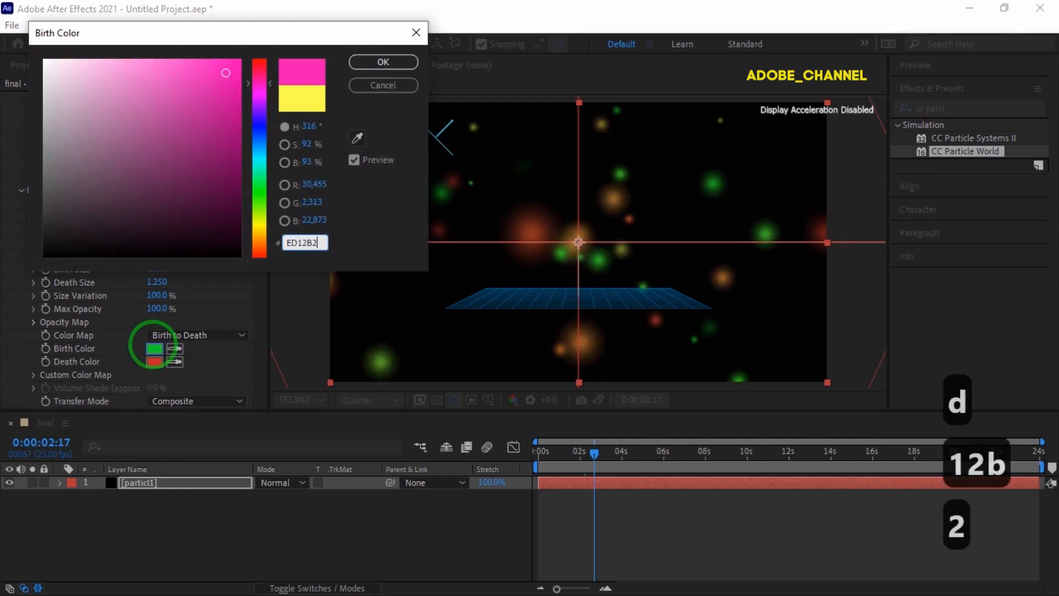
left_click(397, 59)
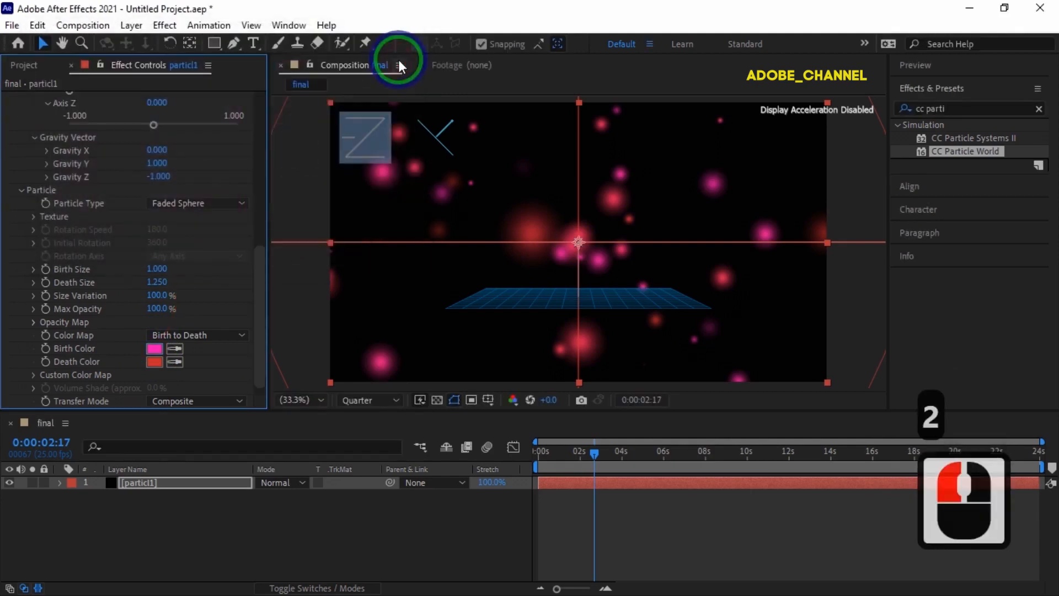
- Change the particle Death Color to a yellow, F1DF1B
left_click(155, 361)
left_click_drag(259, 232, 260, 227)
left_click(218, 69)
left_click(397, 62)
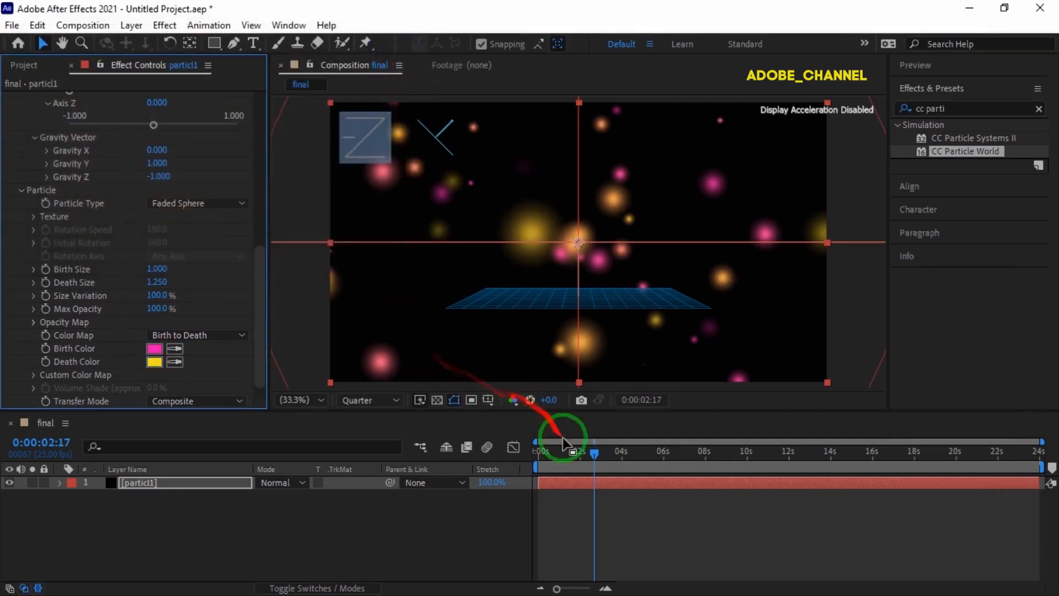
- Move the current time to frame 18 and start the composition's work area there
mouse_move(594, 452)
left_mouse_down()
mouse_move(677, 458)
mouse_move(580, 457)
left_mouse_up()
left_click(48, 443)
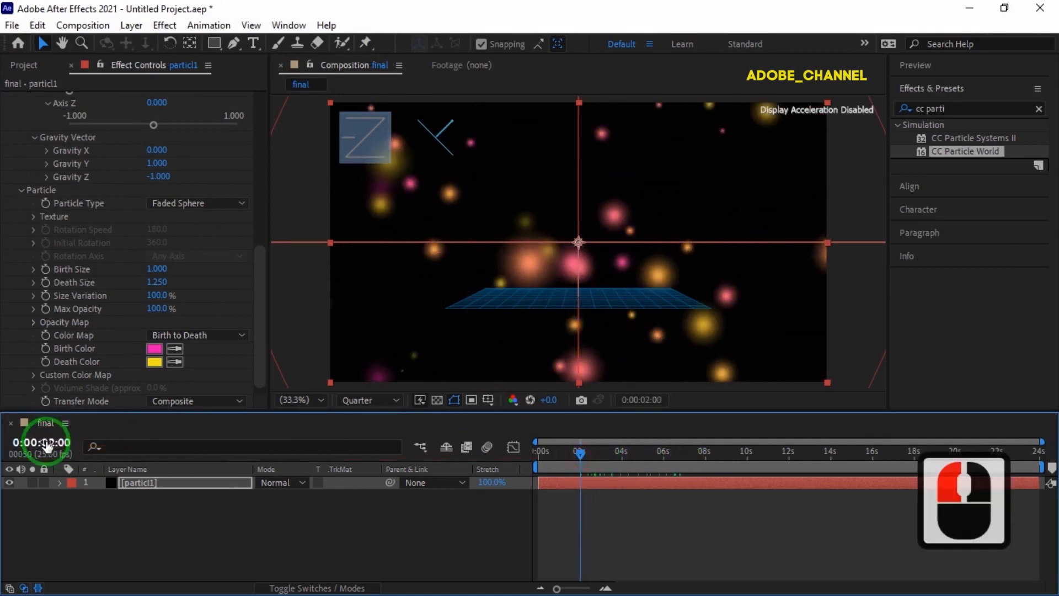
type("18")
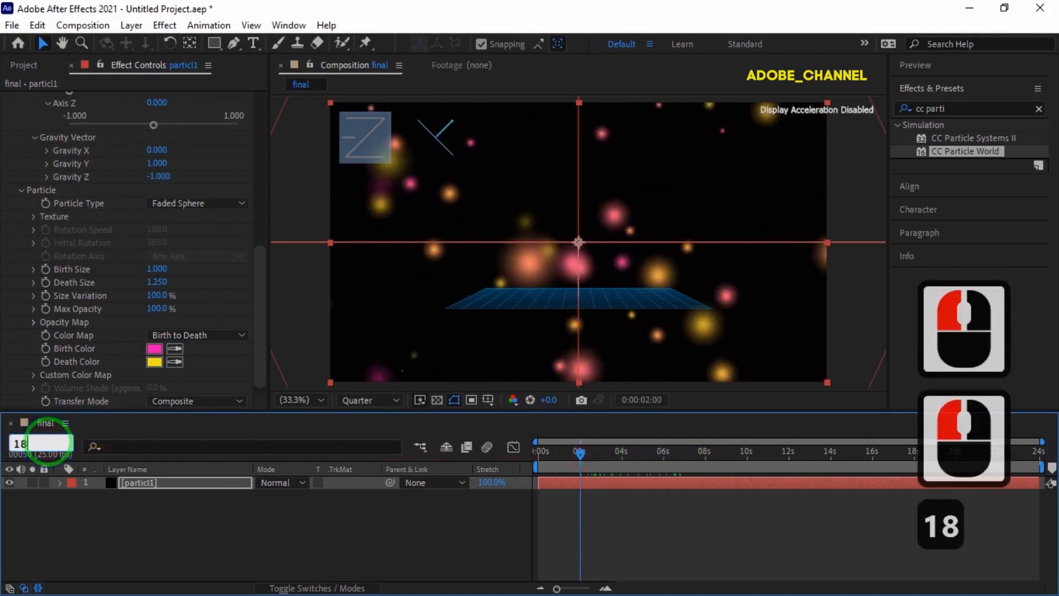
key("Return")
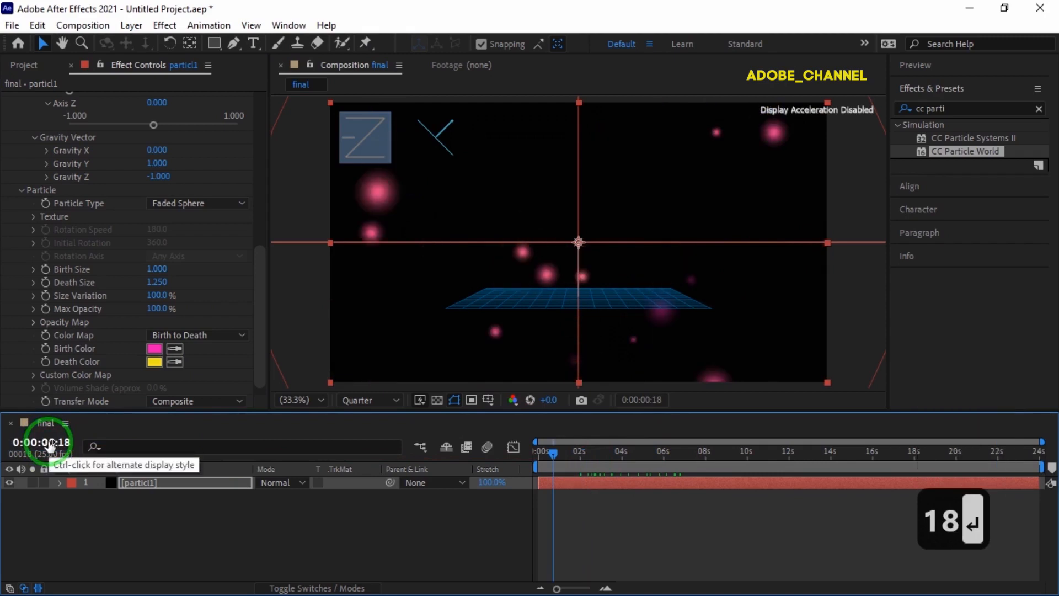
key("b")
left_click(57, 448)
- Duplicate the particl1 layer and rename the copy particl2
left_click(148, 481)
key("ctrl+d")
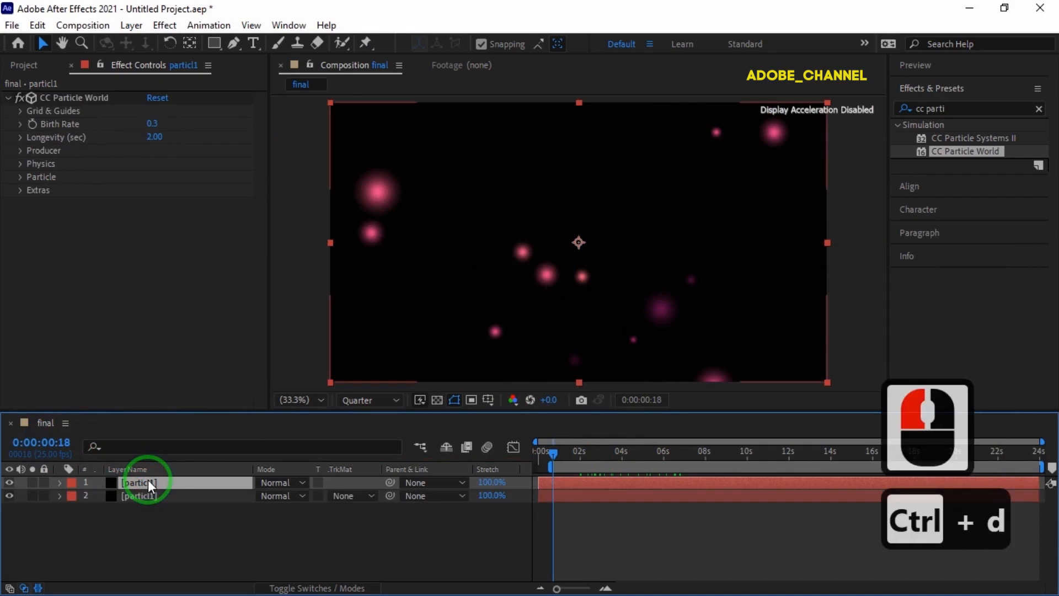
right_click(148, 482)
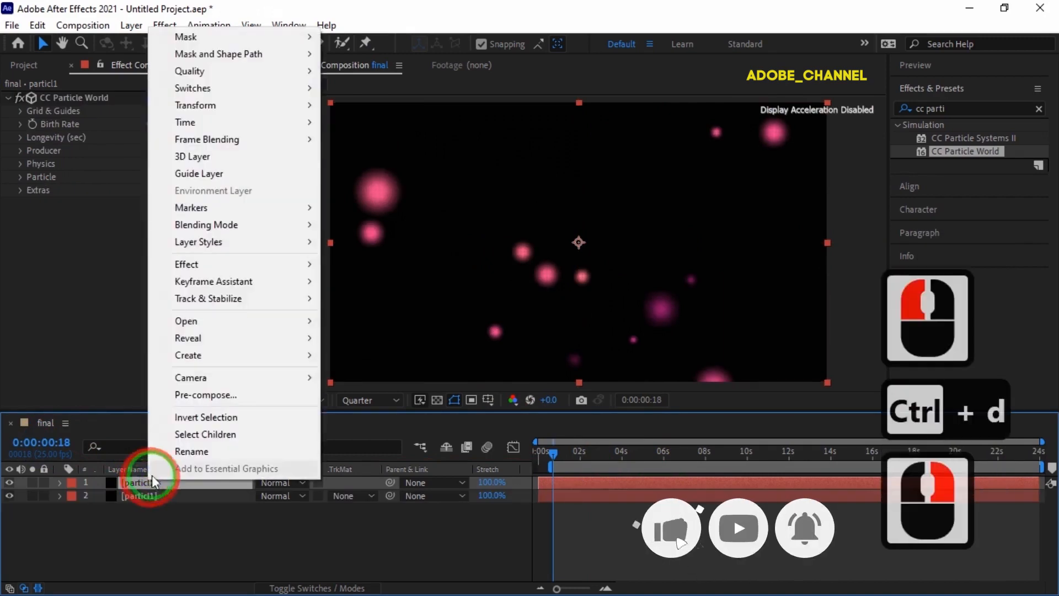
left_click(175, 451)
key("Right")
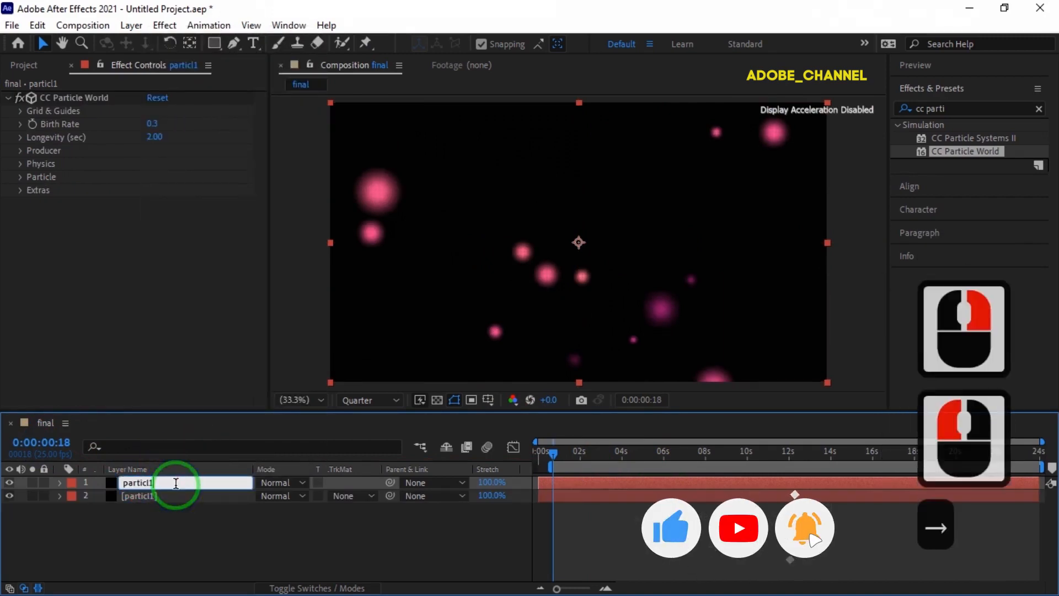
key("BackSpace")
type("2")
key("Return")
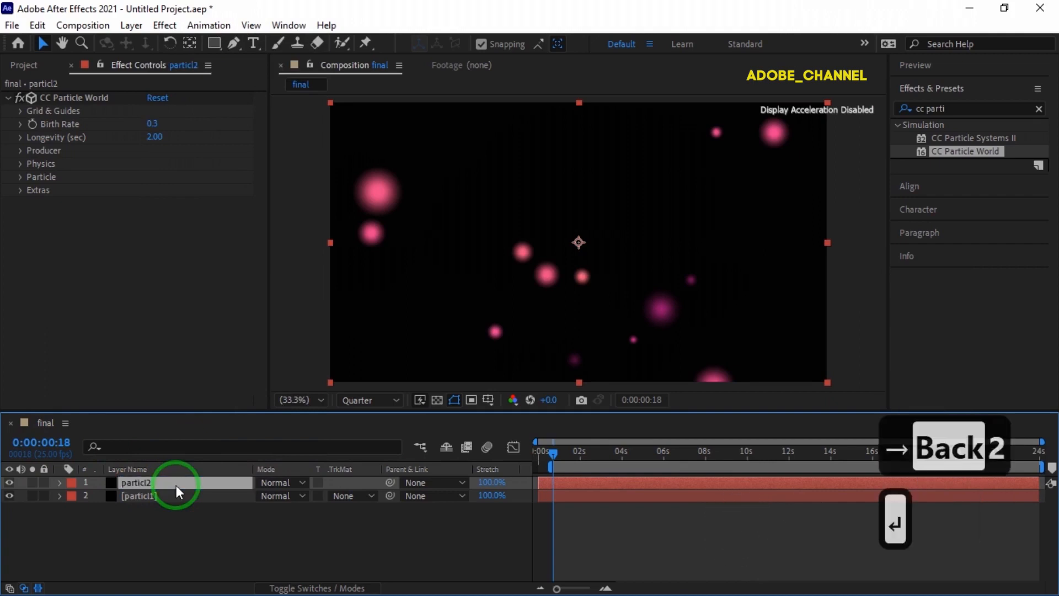
- Set the producer's Radius X, Radius Y and Radius Z on particl2 to 0.8 each
left_click(21, 153)
left_click(21, 152)
left_click(156, 203)
type(".8")
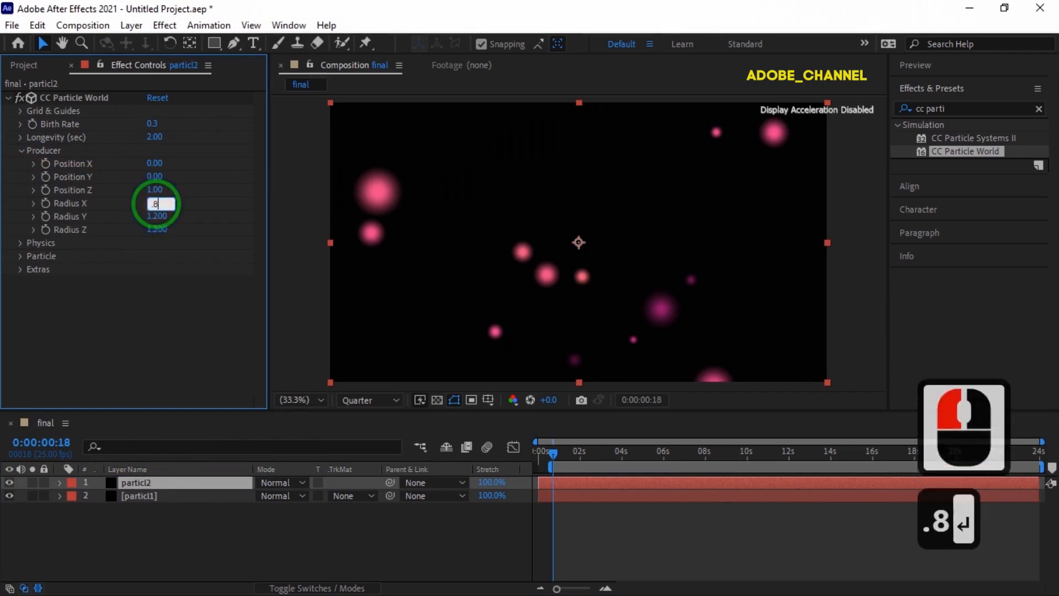
key("Return")
left_click(156, 216)
type(".8")
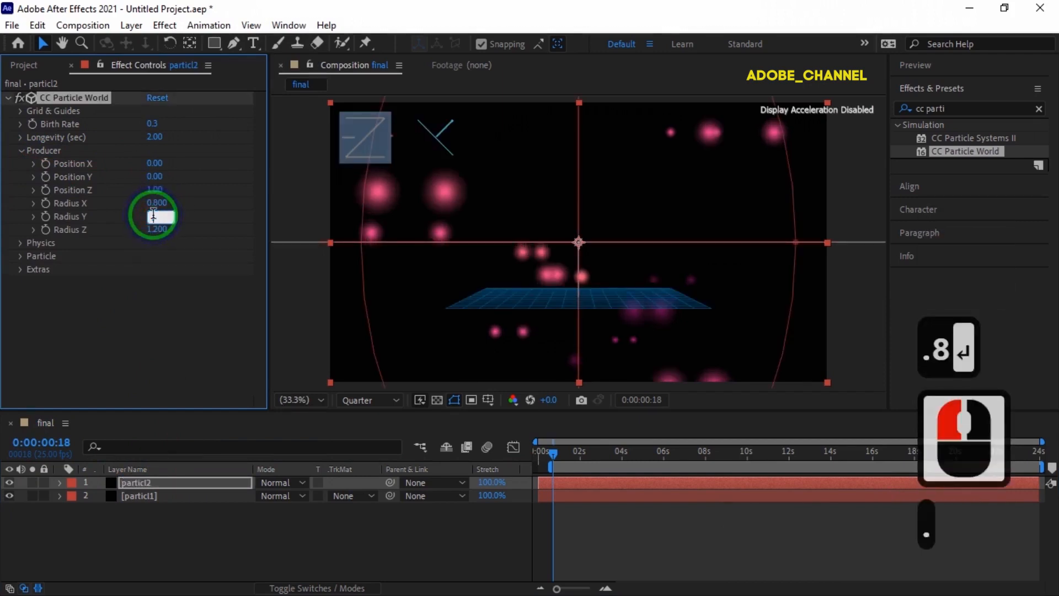
key("Return")
left_click(156, 229)
type(".8")
key("Return")
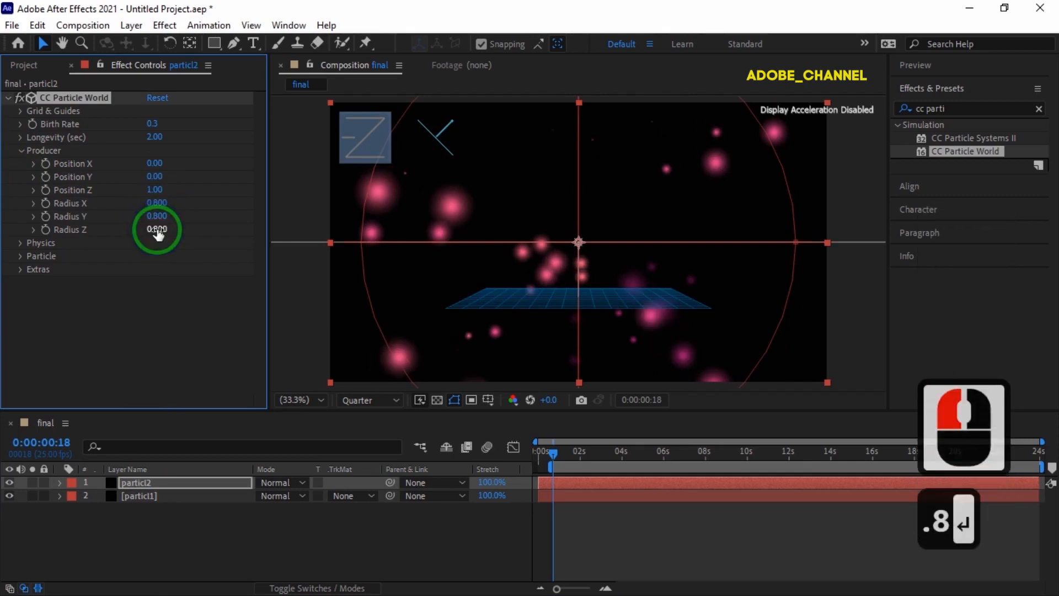
- Set the physics Velocity of particl2 to 0.4 and its Resistance to 50
left_click(20, 242)
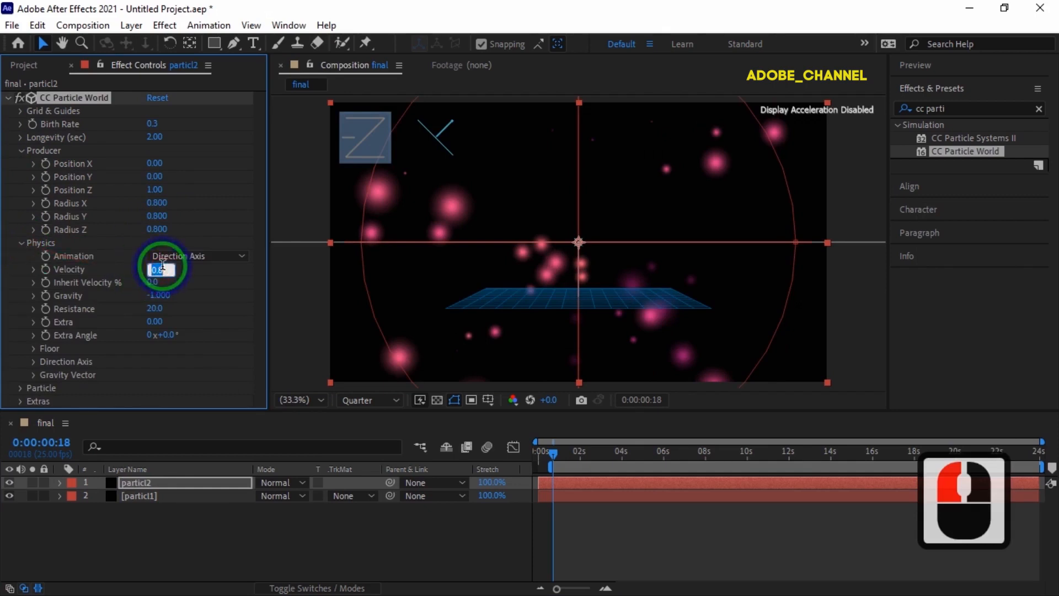
type(".4")
key("Return")
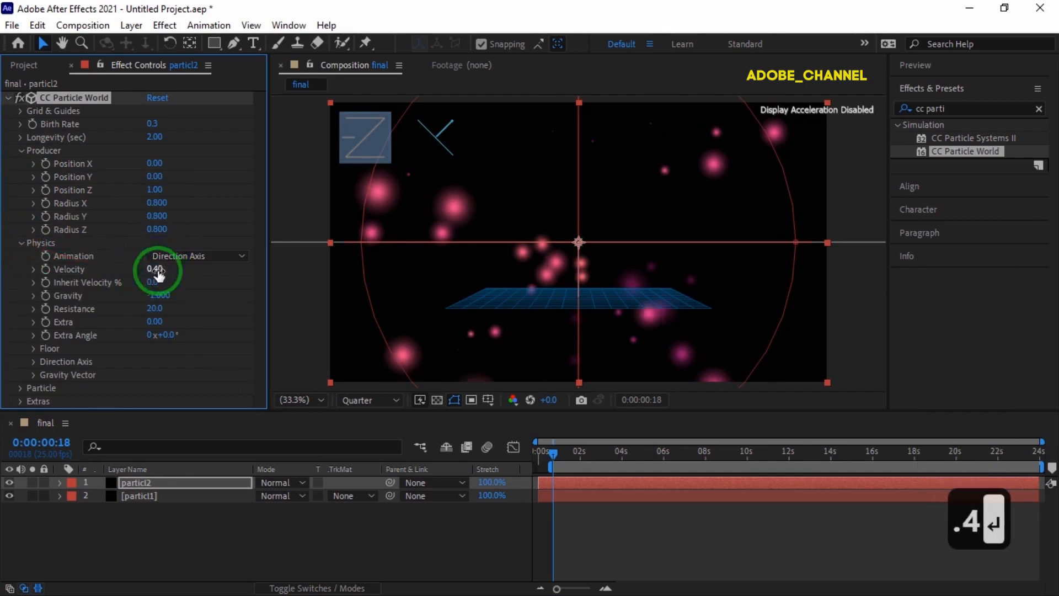
left_click(154, 308)
type("50")
key("Return")
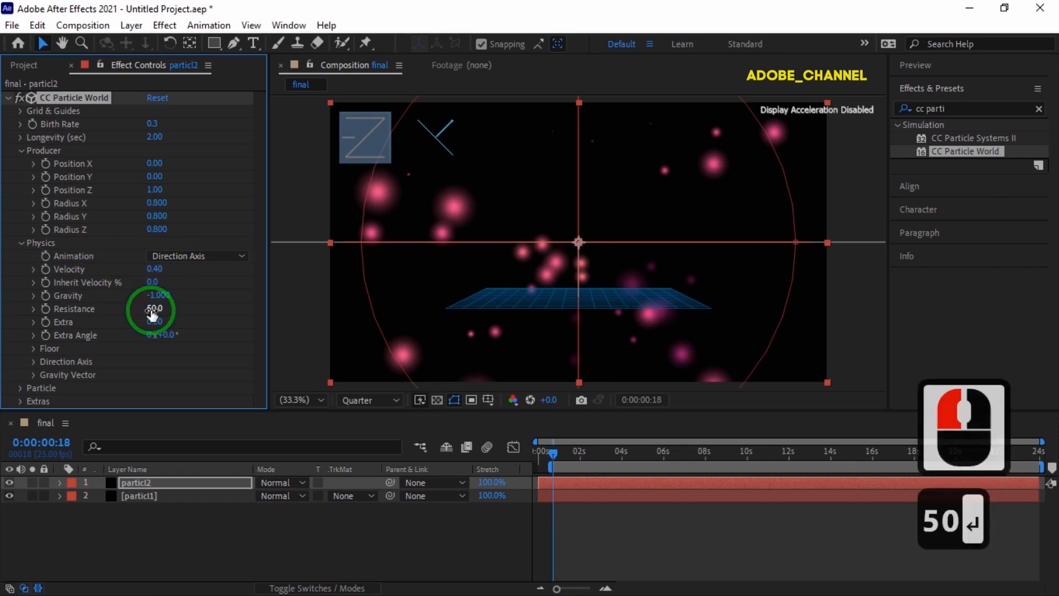
- Set the particle Death Size of particl2 to 1.3
left_click(21, 388)
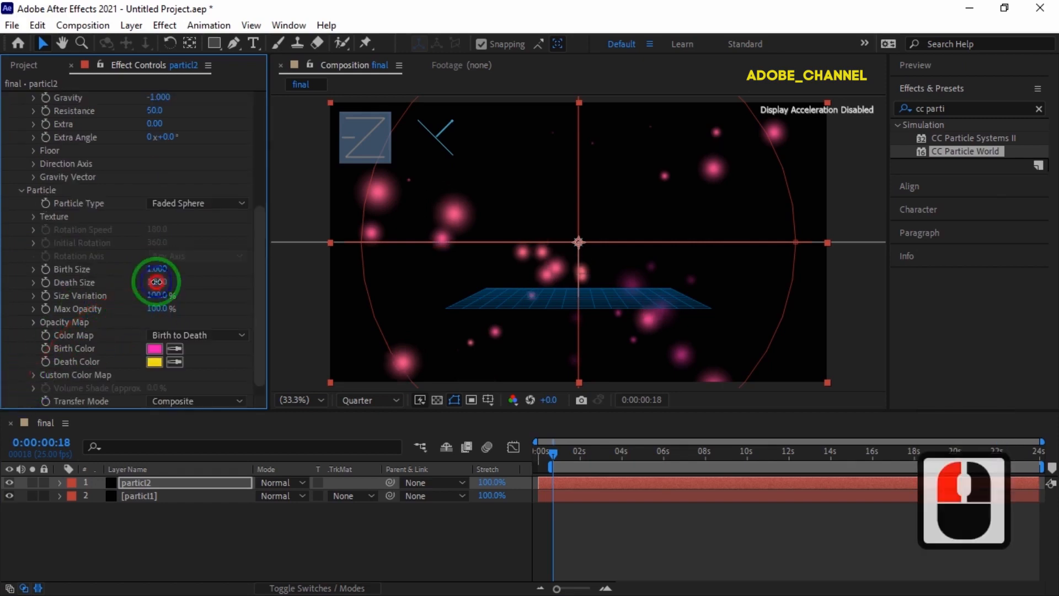
left_click(156, 282)
type("1.3")
key("Return")
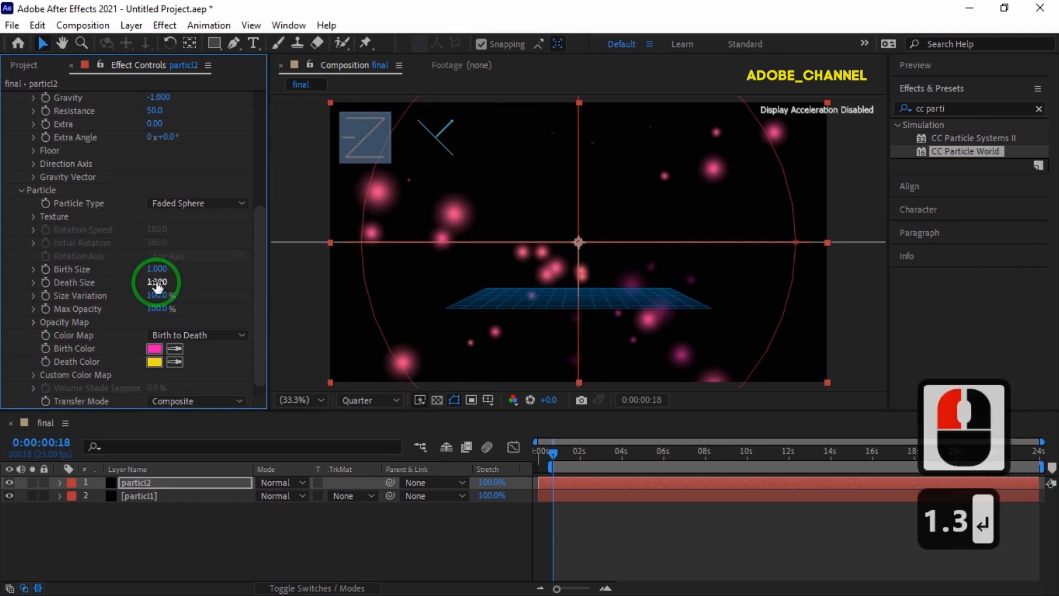
- Change the particle Birth Color of particl2 to a blue, 2C12ED
left_click(155, 348)
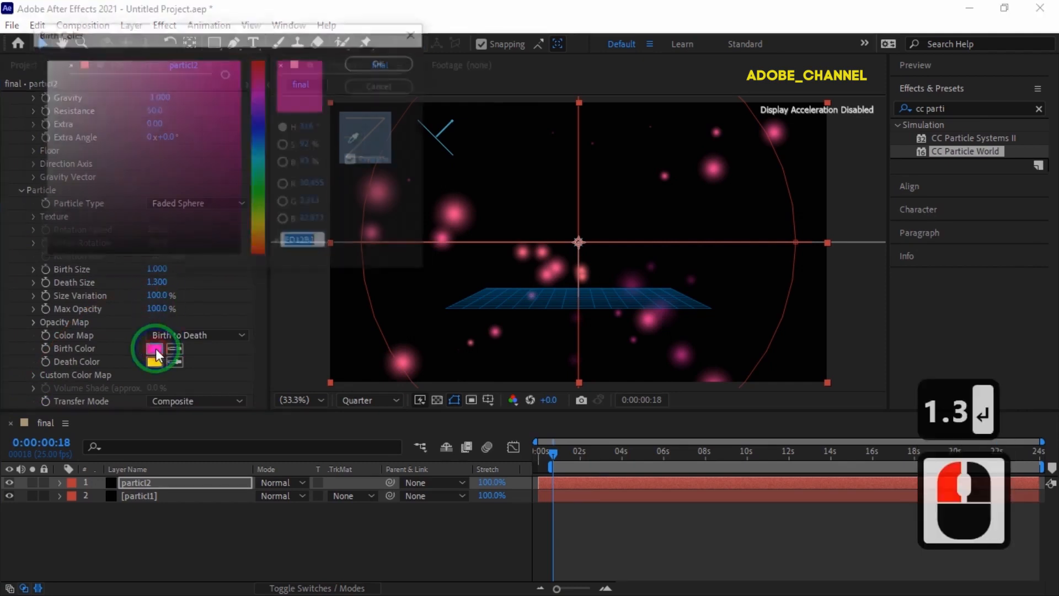
left_click(259, 121)
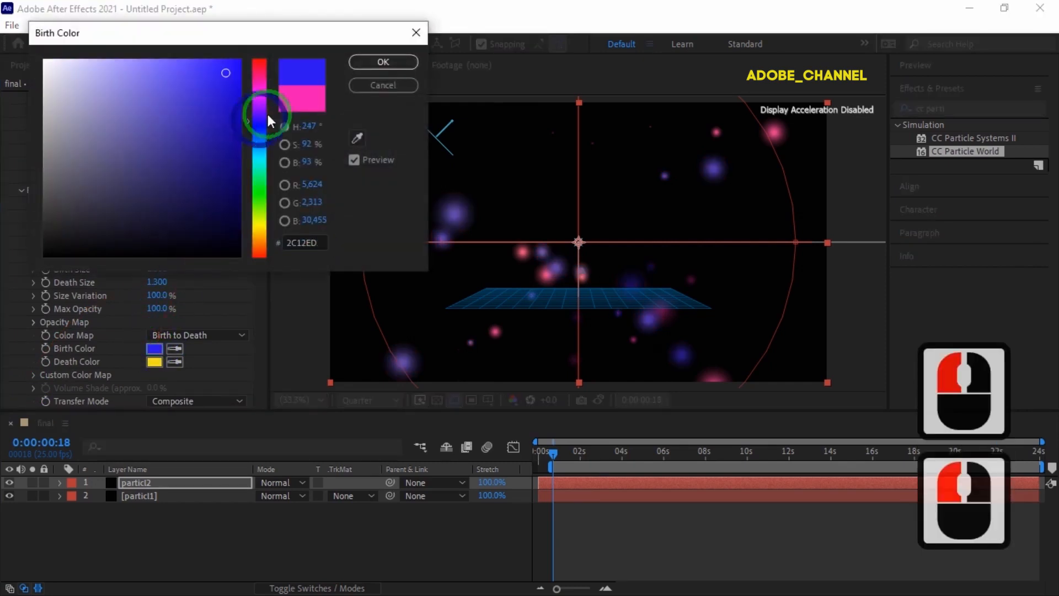
left_click(384, 62)
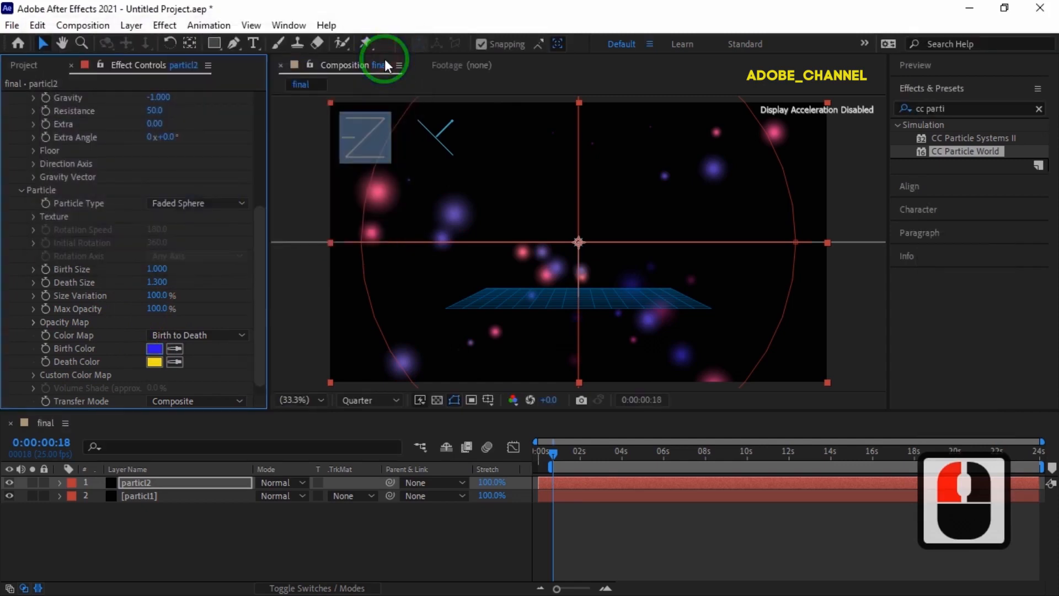
- Change the particle Death Color of particl2 to the turquoise 21E4CB
left_click(153, 363)
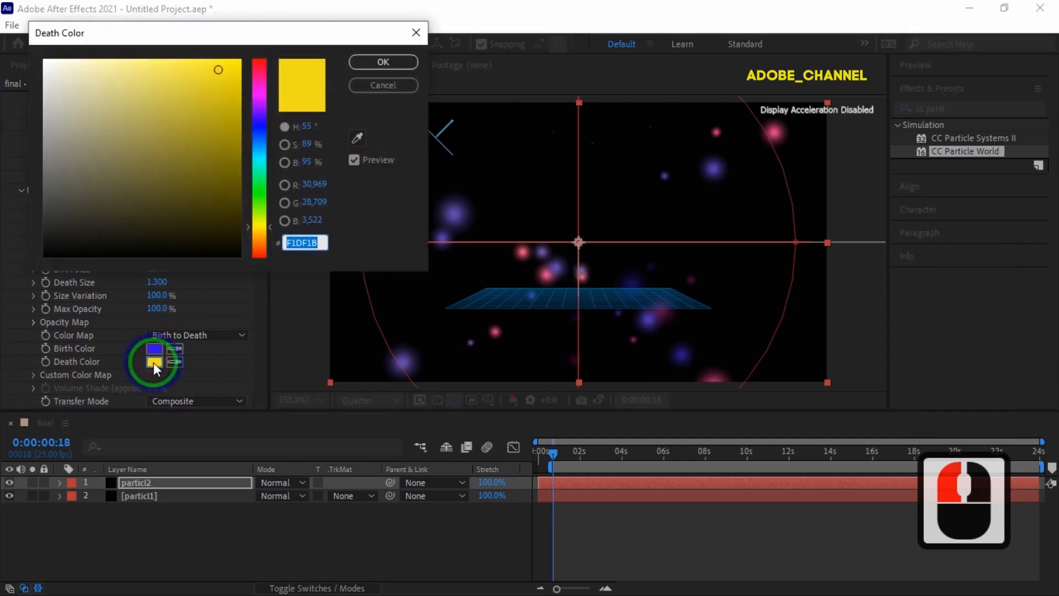
type("21E")
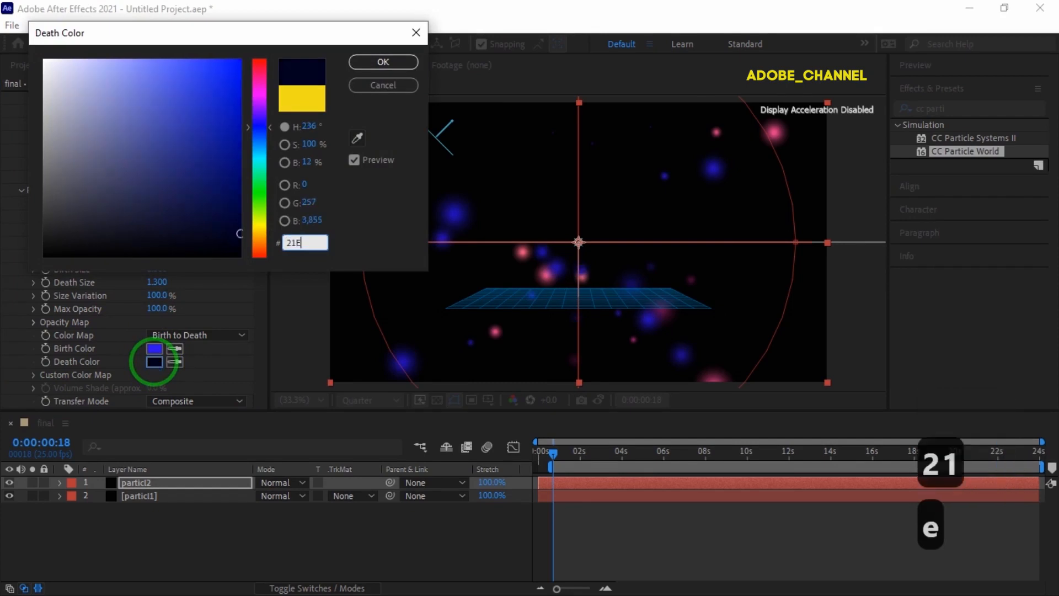
type("4")
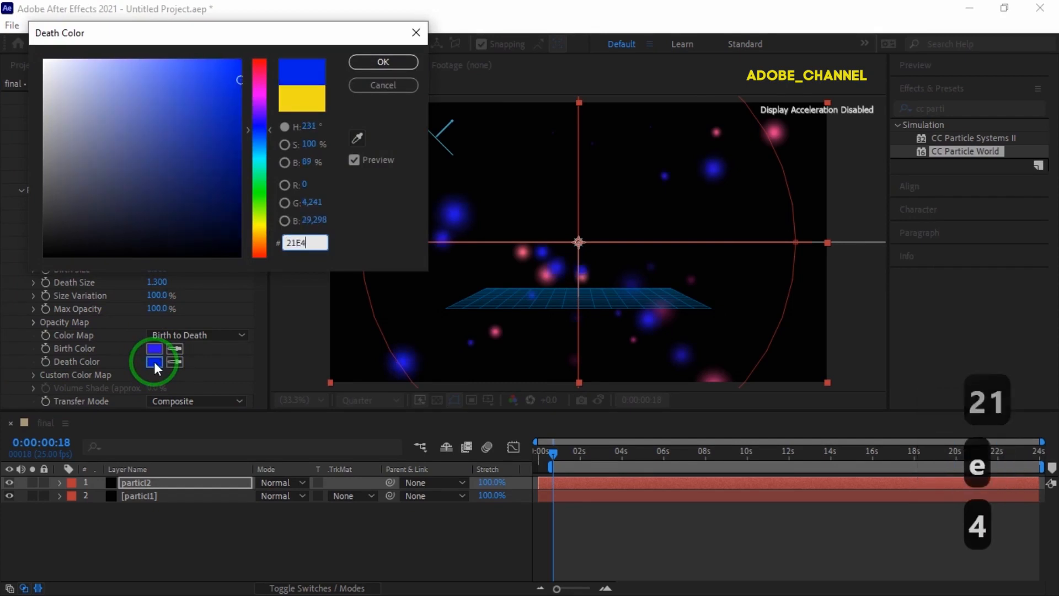
type("CB")
key("Return")
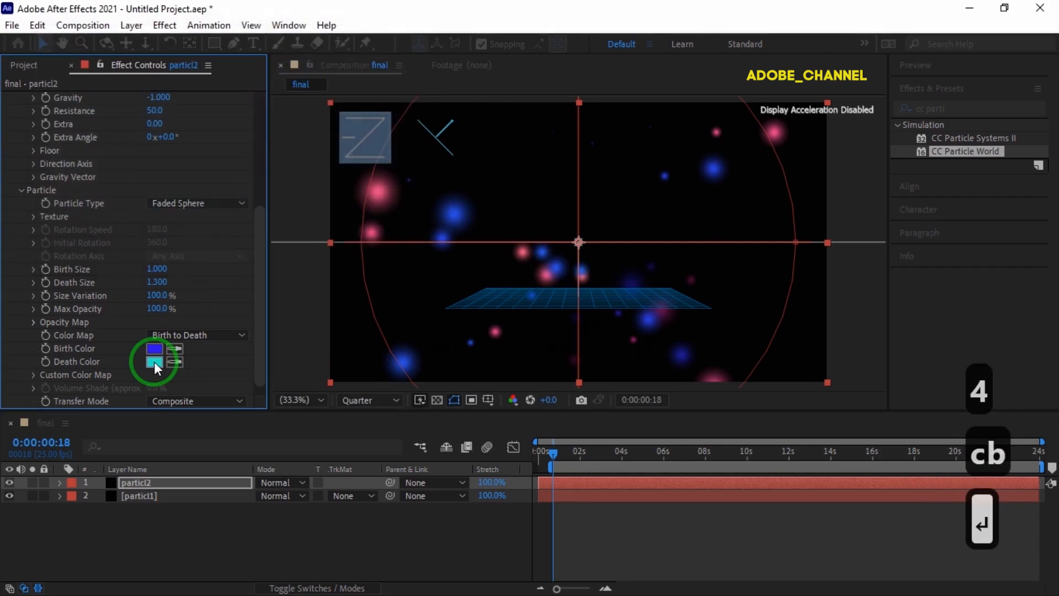
- Duplicate the particl1 layer and set the copy's Particle Type to Star
left_click(181, 495)
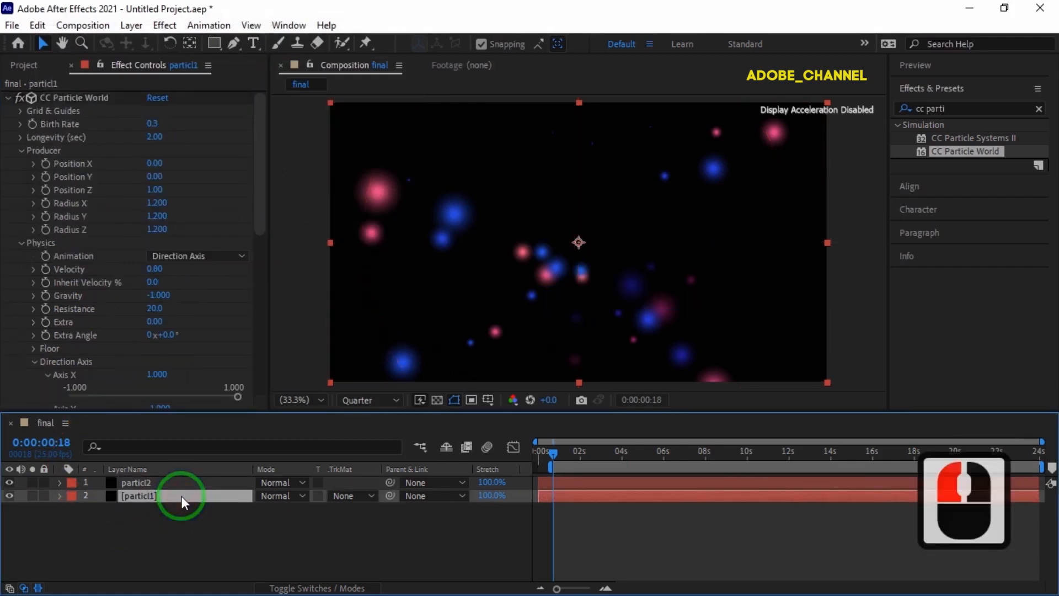
key("ctrl+d")
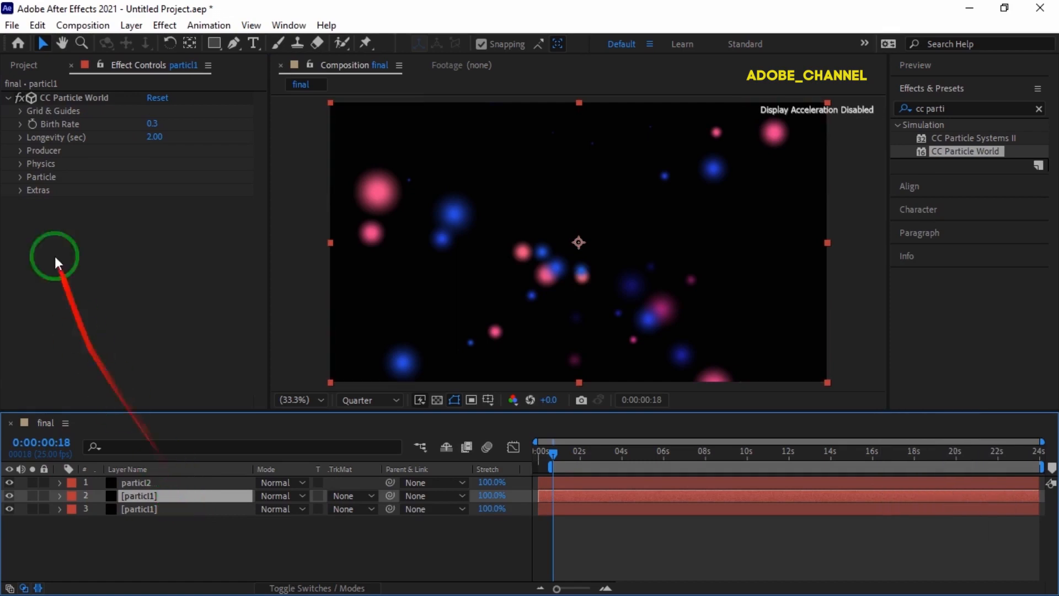
left_click(24, 178)
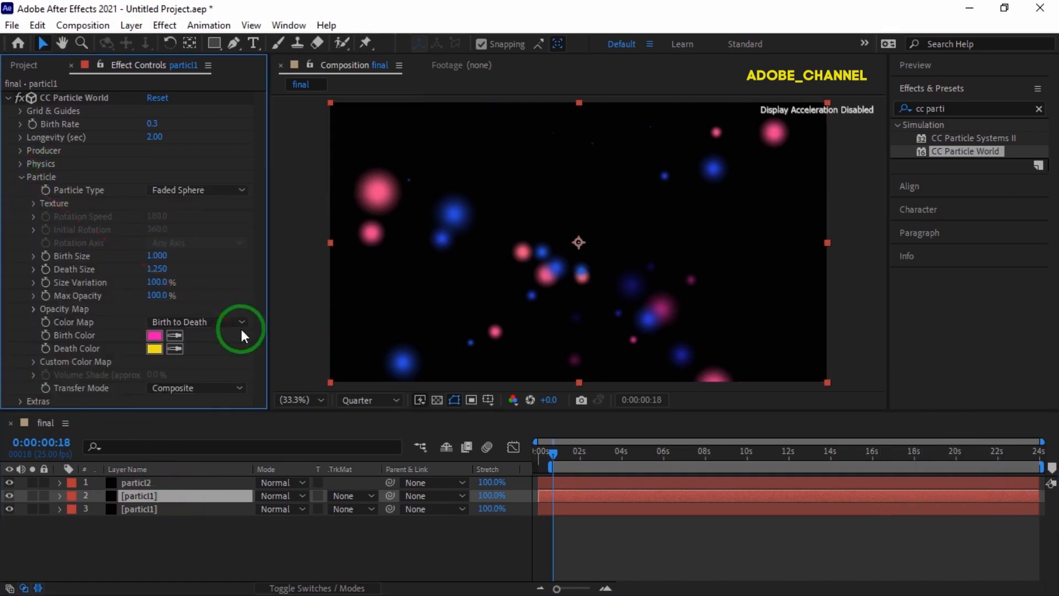
left_click(246, 193)
left_click(231, 219)
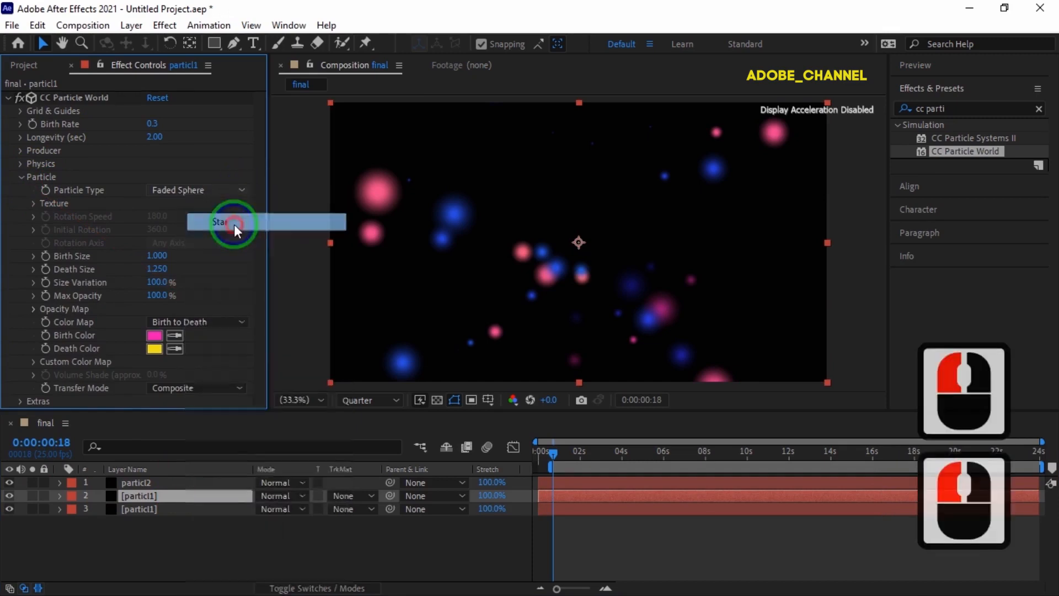
- Change the particle Birth Color of the upper particl1 layer to the blue 2C12ED and its Death Color to a magenta pink
left_click(155, 336)
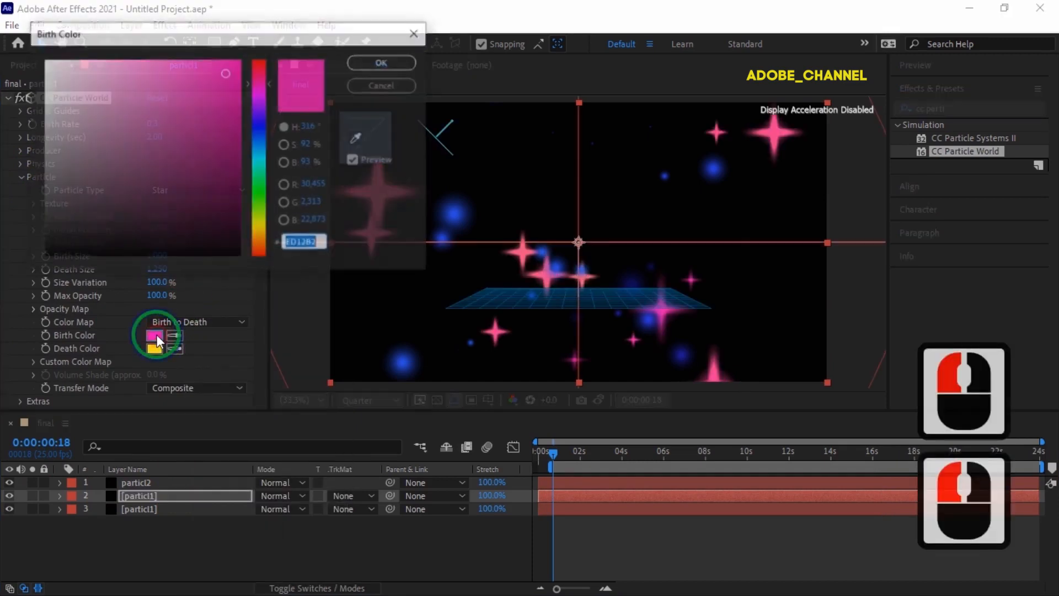
left_click(261, 120)
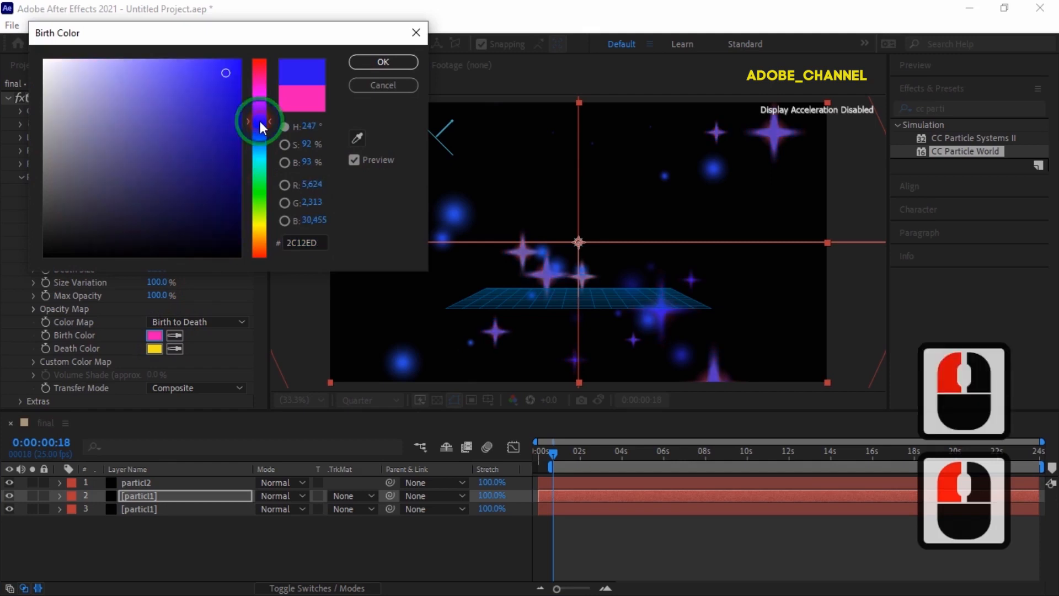
left_click(383, 62)
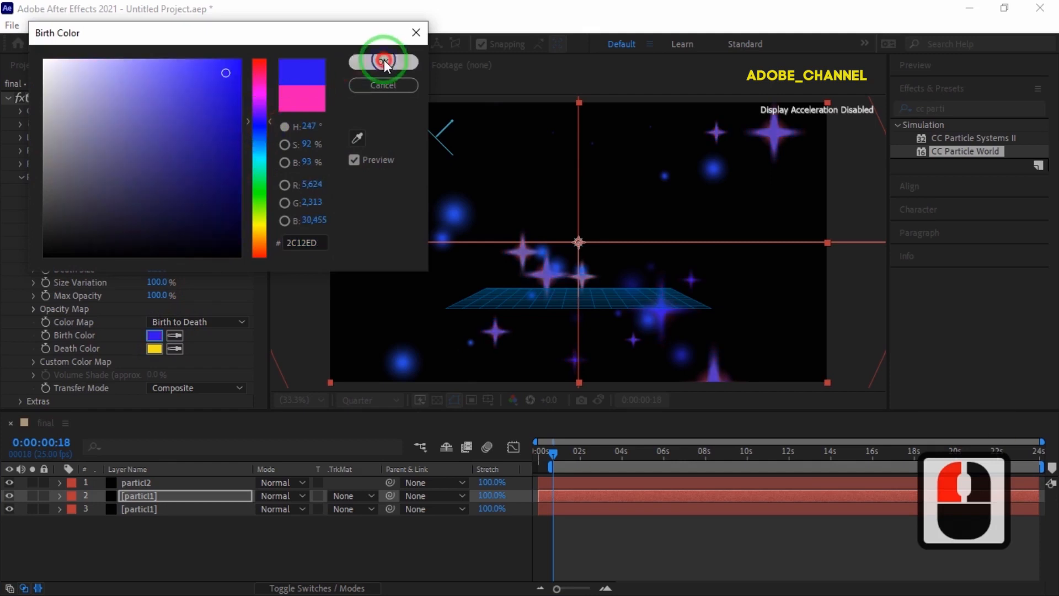
left_click(158, 346)
left_click(258, 92)
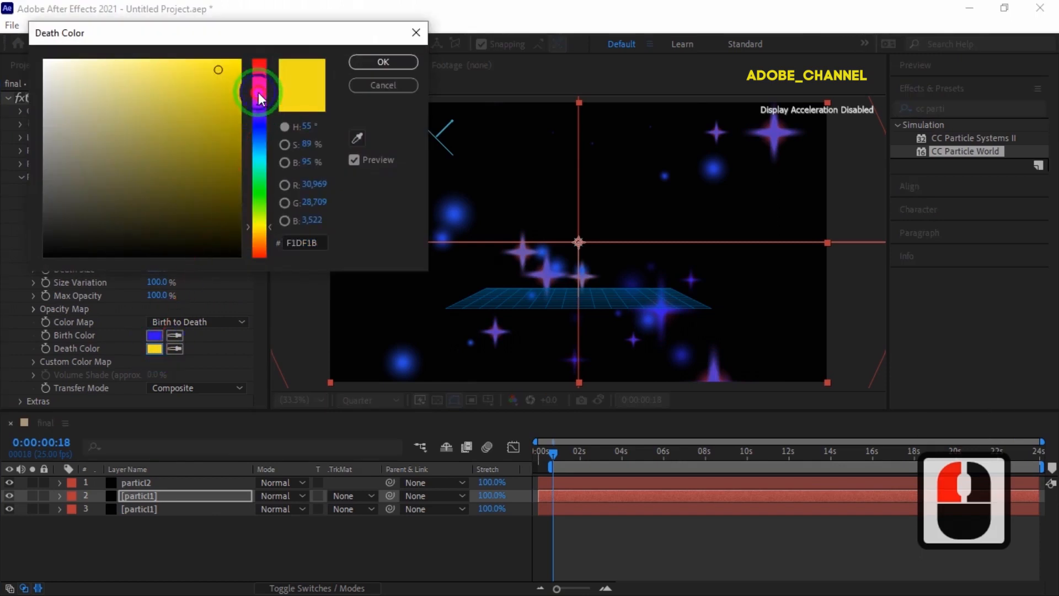
left_click(259, 94)
left_click(364, 63)
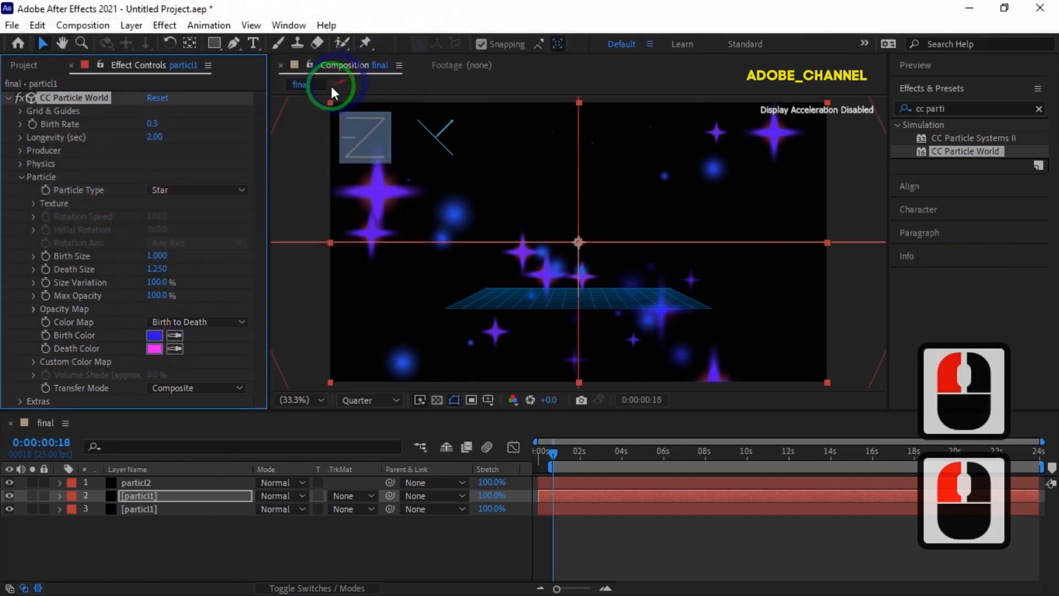
- Set the particle Birth Size of the upper particl1 layer to 0.2 and its Death Size to 0.3
left_click(158, 254)
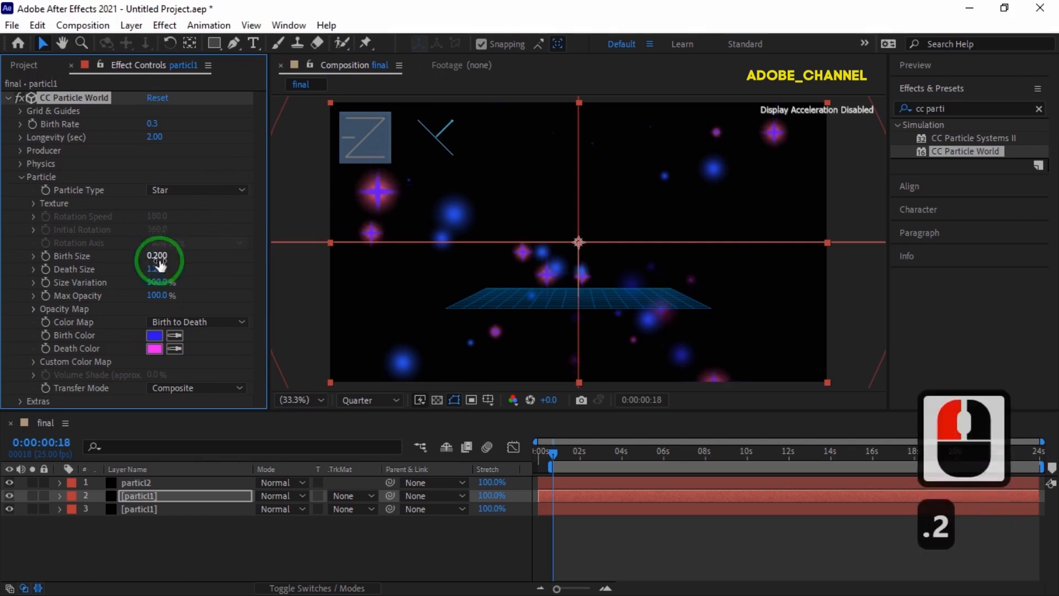
left_click(157, 268)
type(".3")
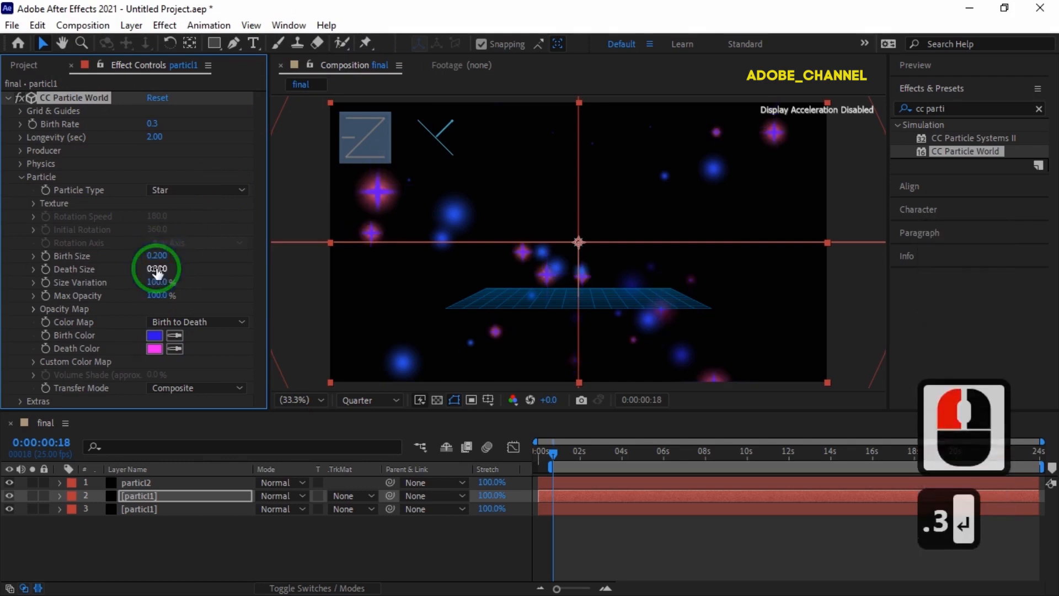
- Duplicate the particl2 layer and set the copy's Particle Type to Star
left_click(177, 482)
key("ctrl+d")
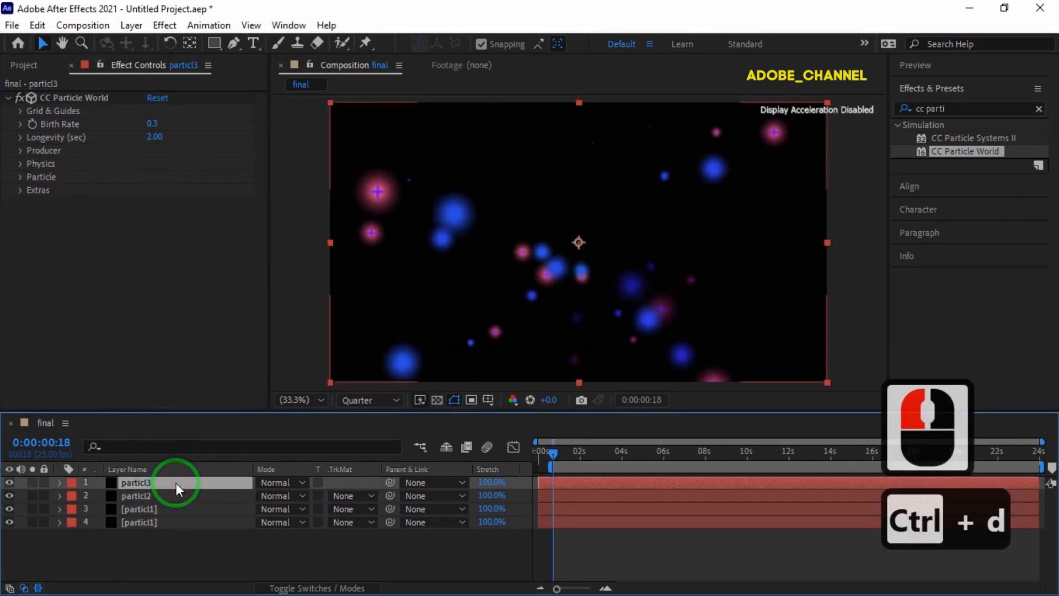
left_click(22, 177)
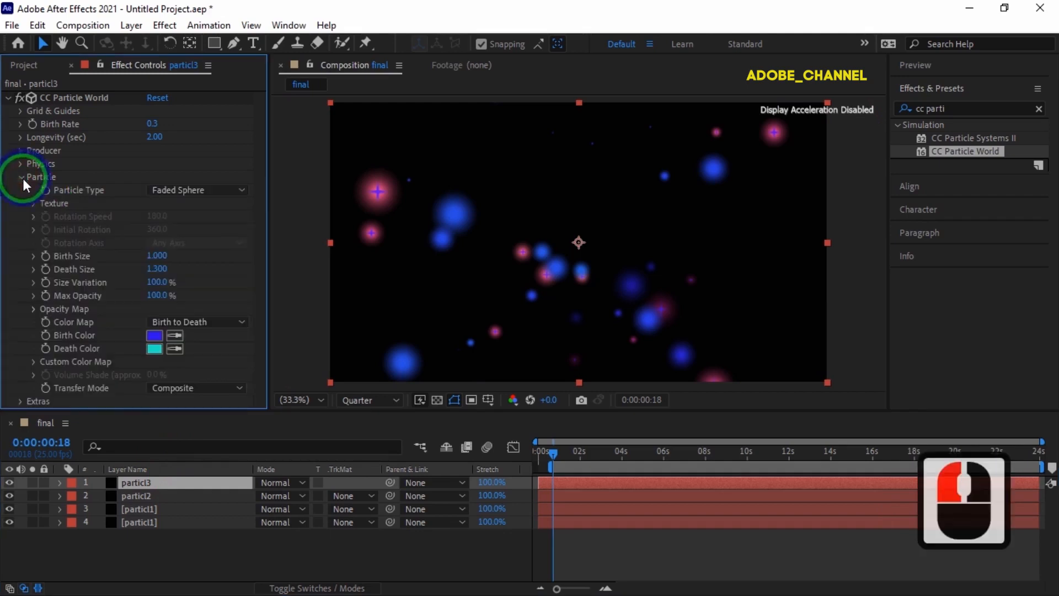
left_click(242, 195)
left_click(230, 220)
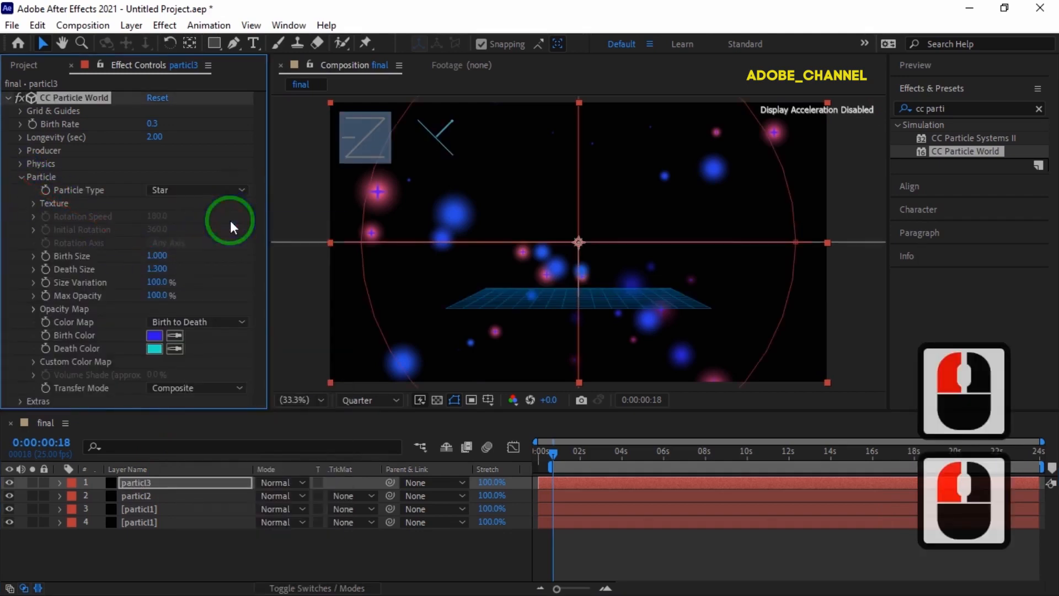
- Change the particle Birth Color of particl3 to the orange ED6A12 and its Death Color to a pinkish red
left_click(155, 335)
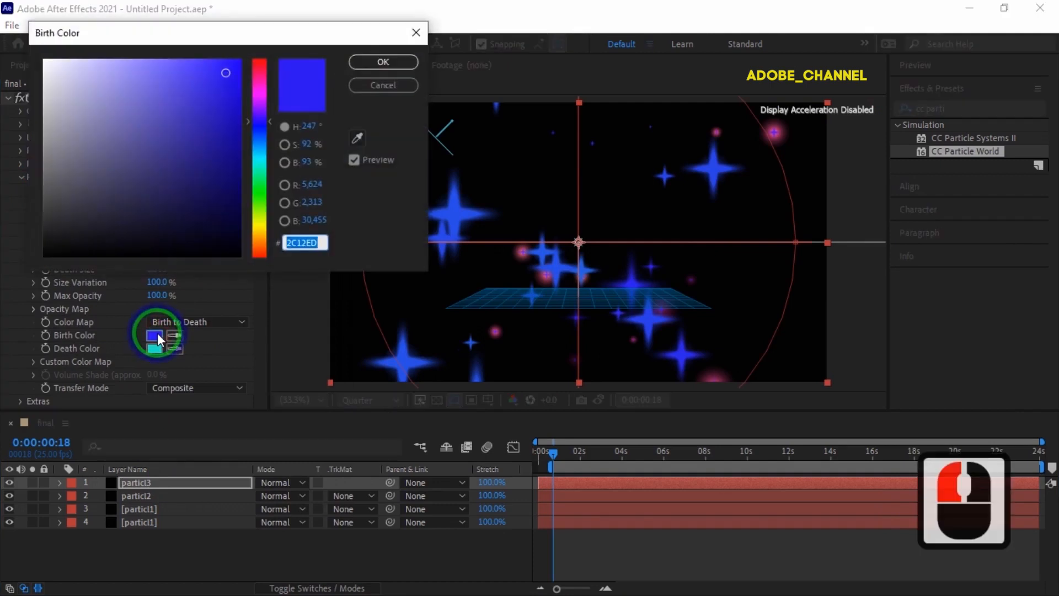
left_click(259, 243)
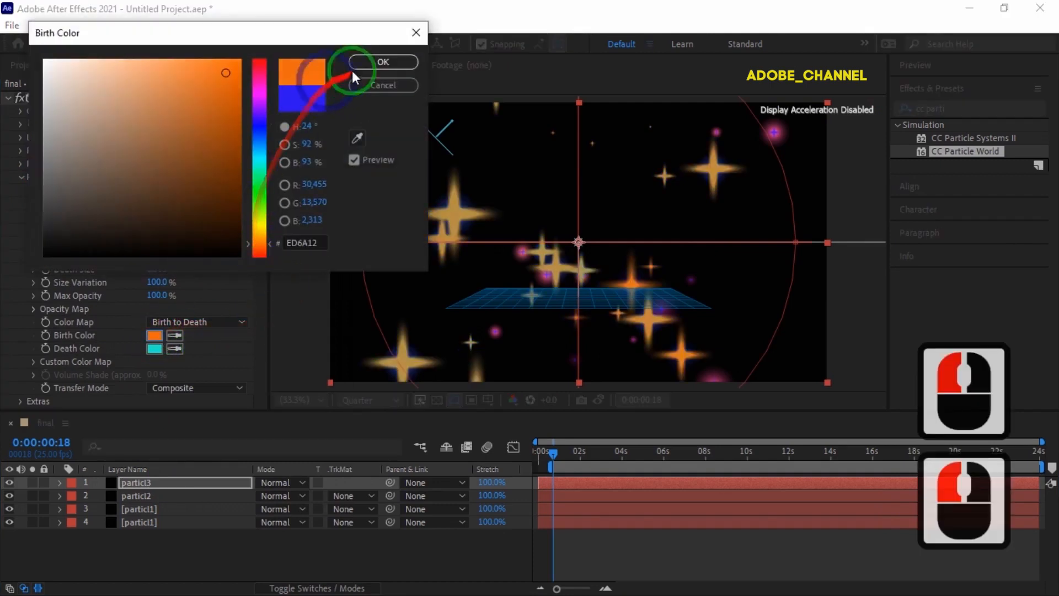
left_click(379, 62)
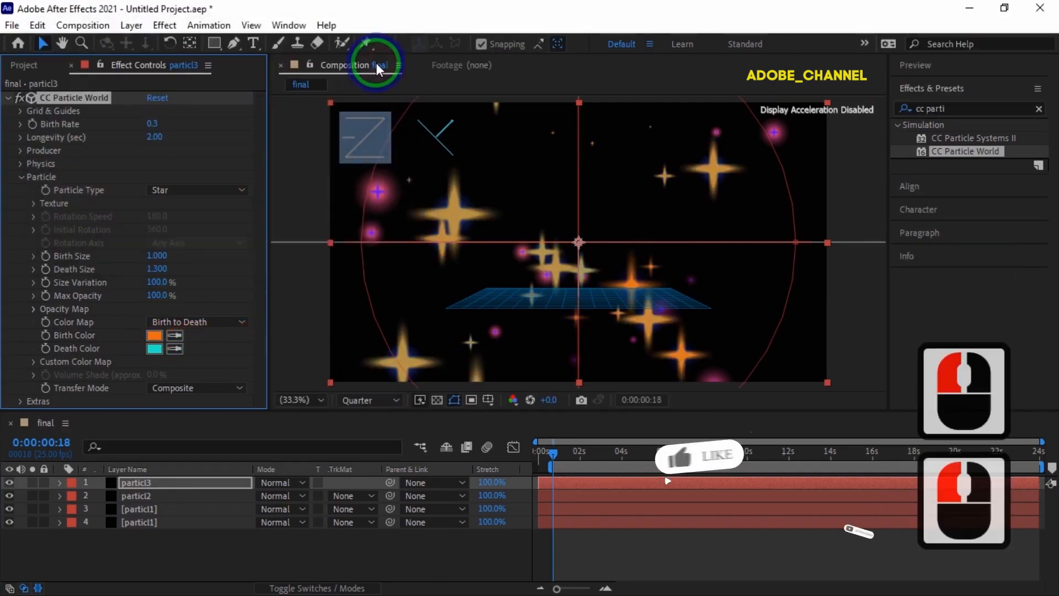
left_click(154, 349)
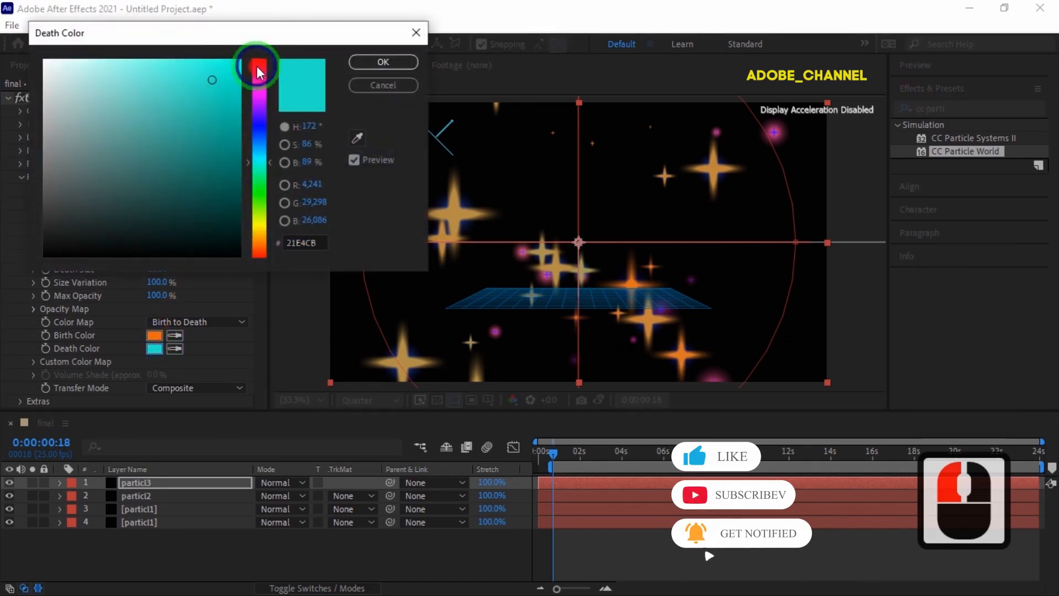
left_click(258, 68)
left_click(373, 64)
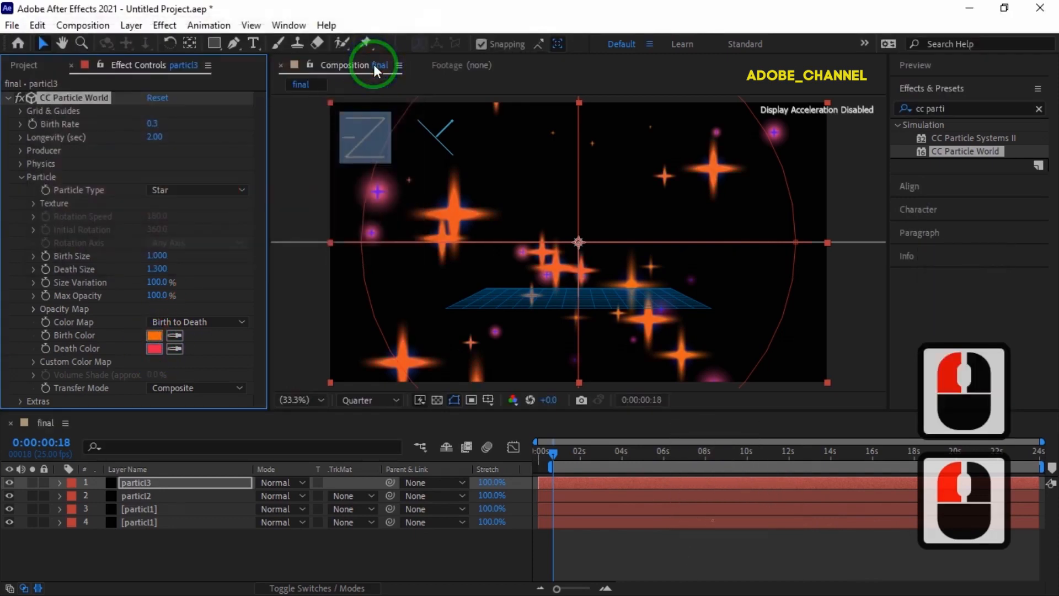
- Set the particle Birth Size of particl3 to 0.2 and its Death Size to 0.3
left_click(156, 255)
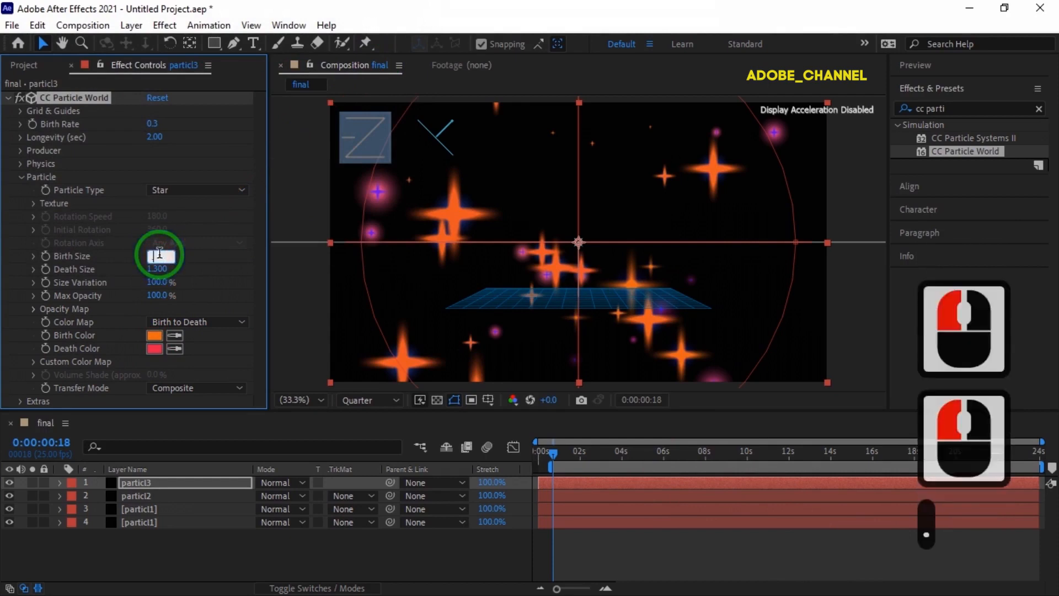
type(".2")
left_click(155, 269)
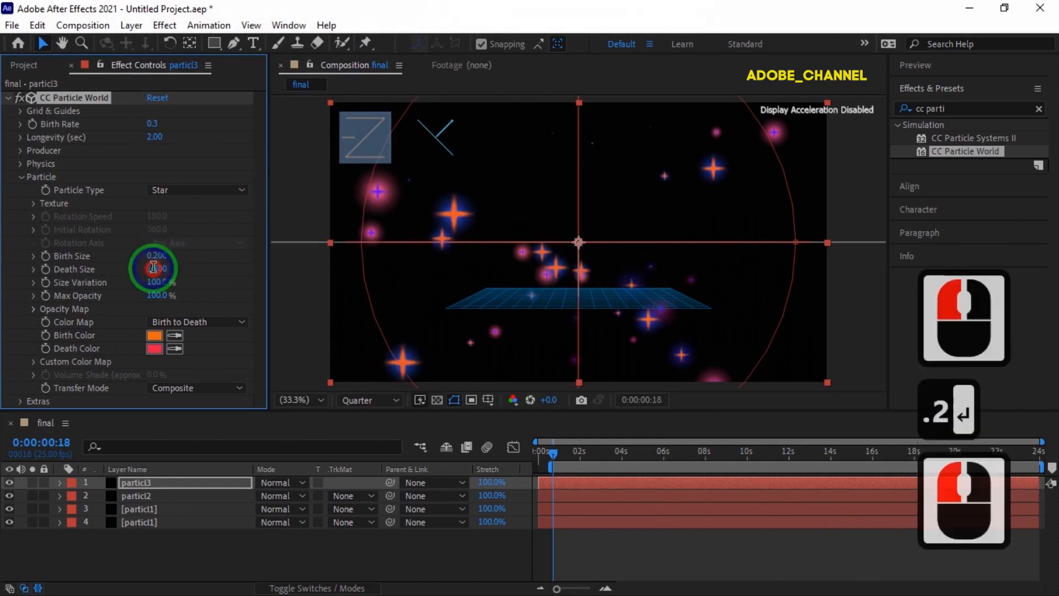
type(".3")
key("Return")
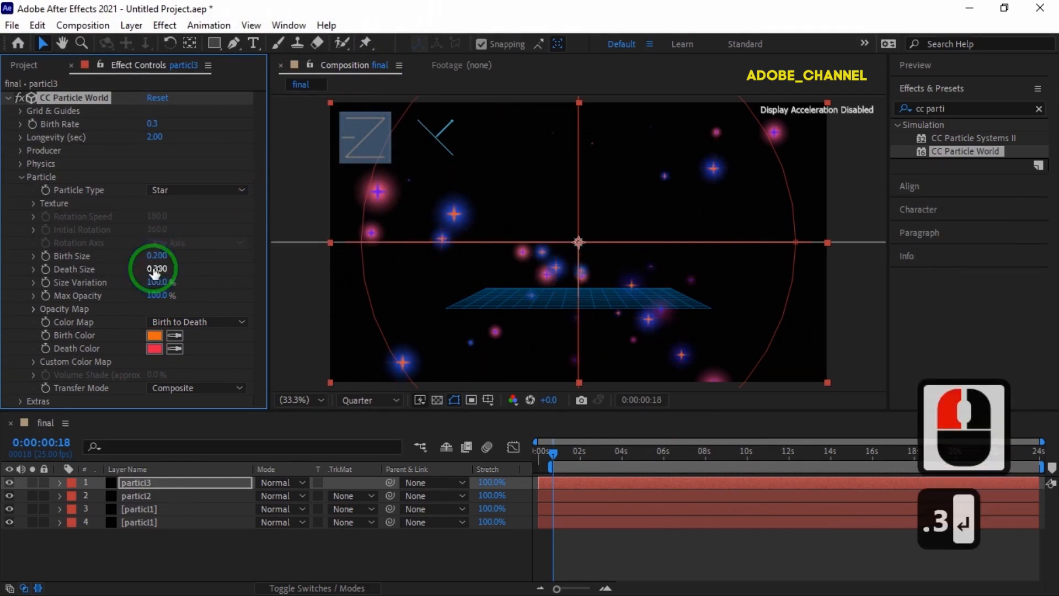
- Add a new adjustment layer above the particle layers in the final composition
left_click(188, 551)
right_click(180, 547)
mouse_move(225, 361)
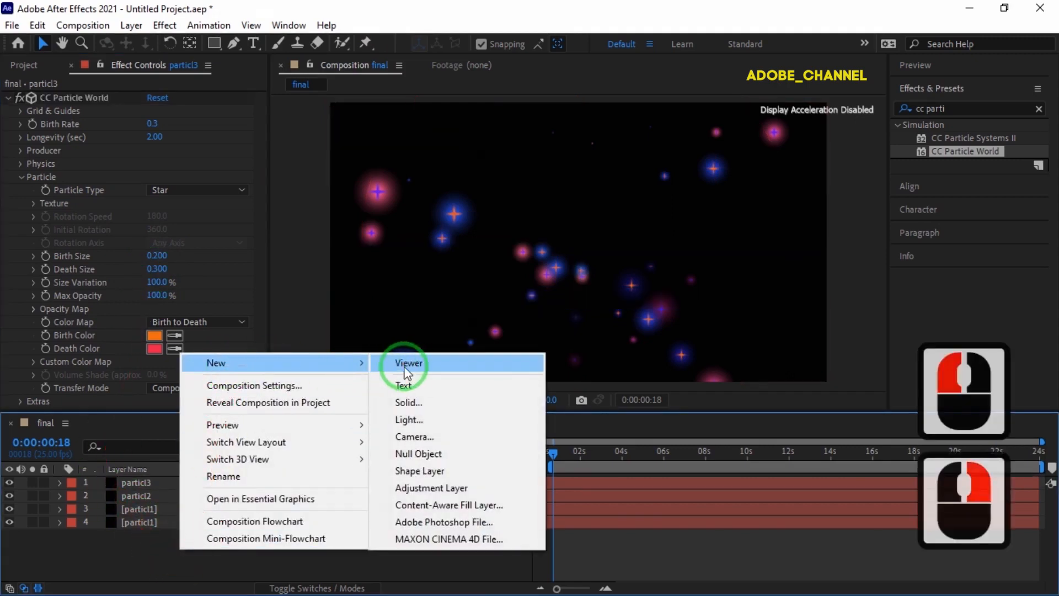
left_click(419, 487)
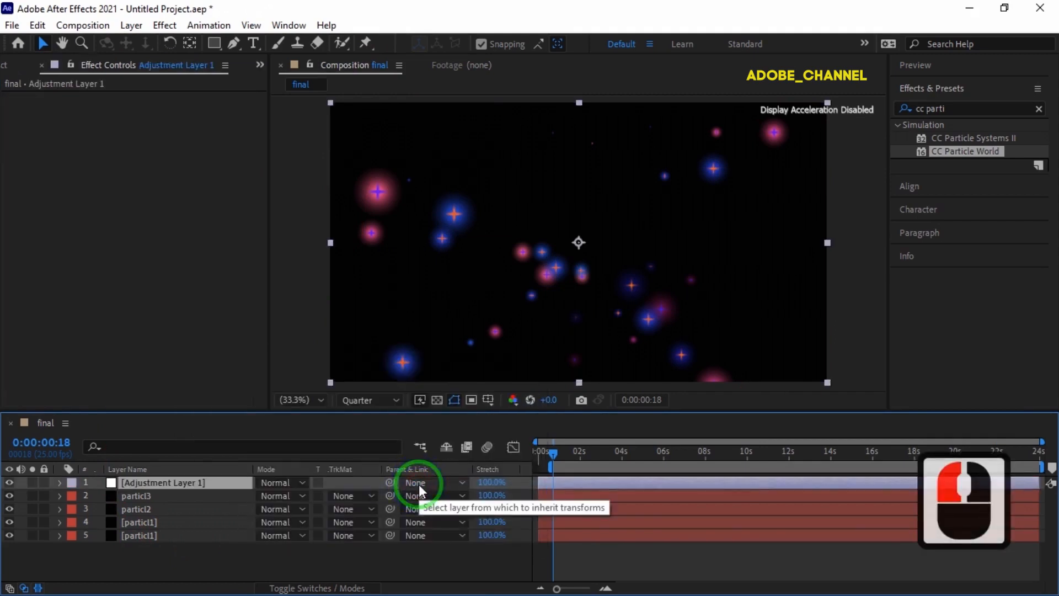
- Find the Drop Shadow effect and apply it to the adjustment layer
left_click(911, 114)
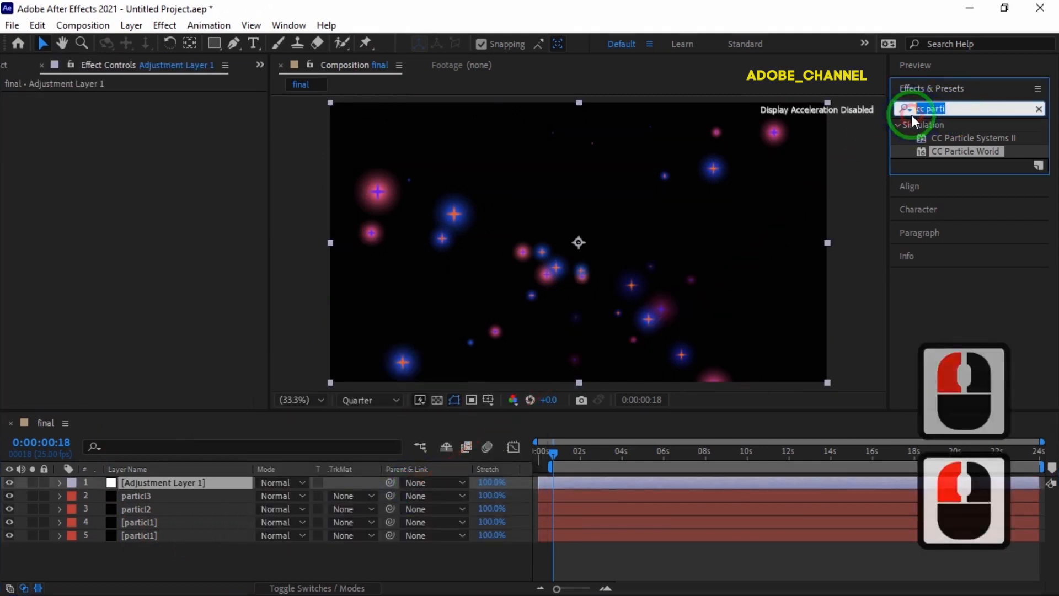
type("drop s")
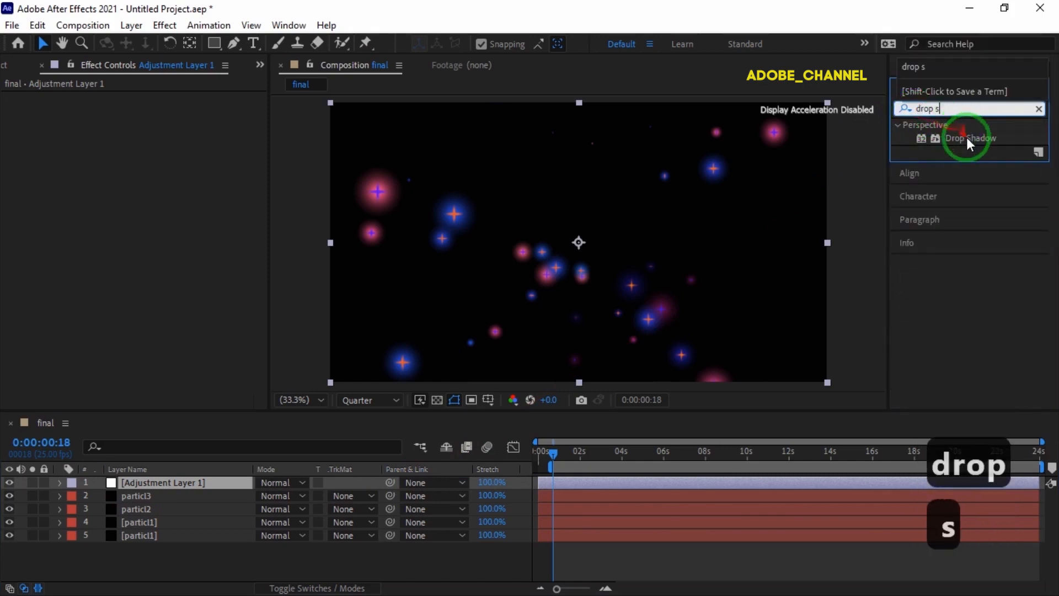
double_click(968, 138)
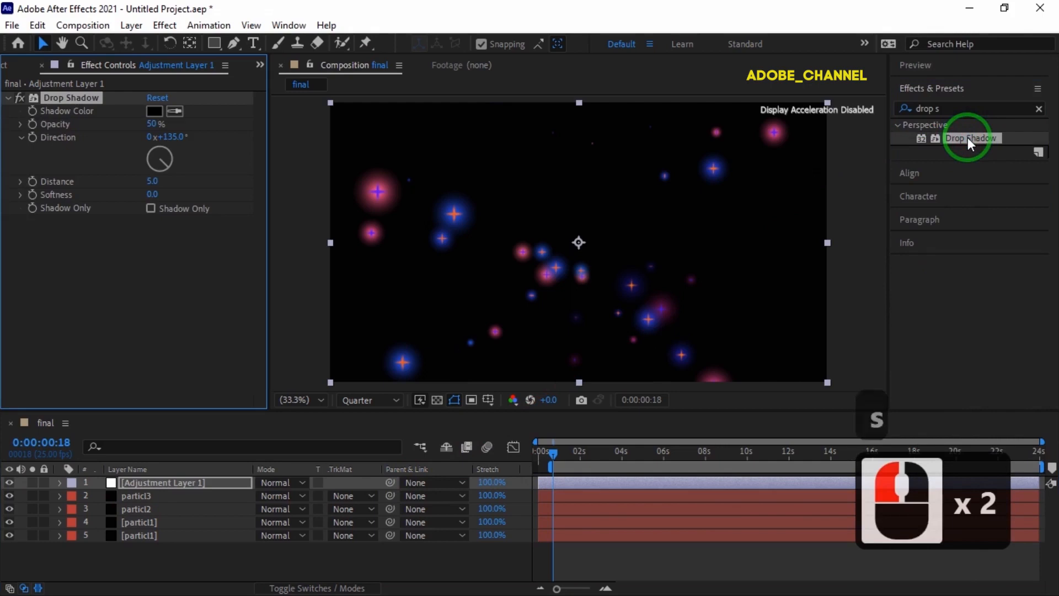
- Set the Shadow Color of the adjustment layer's Drop Shadow to the cyan 36DADC
left_click(155, 111)
type("3")
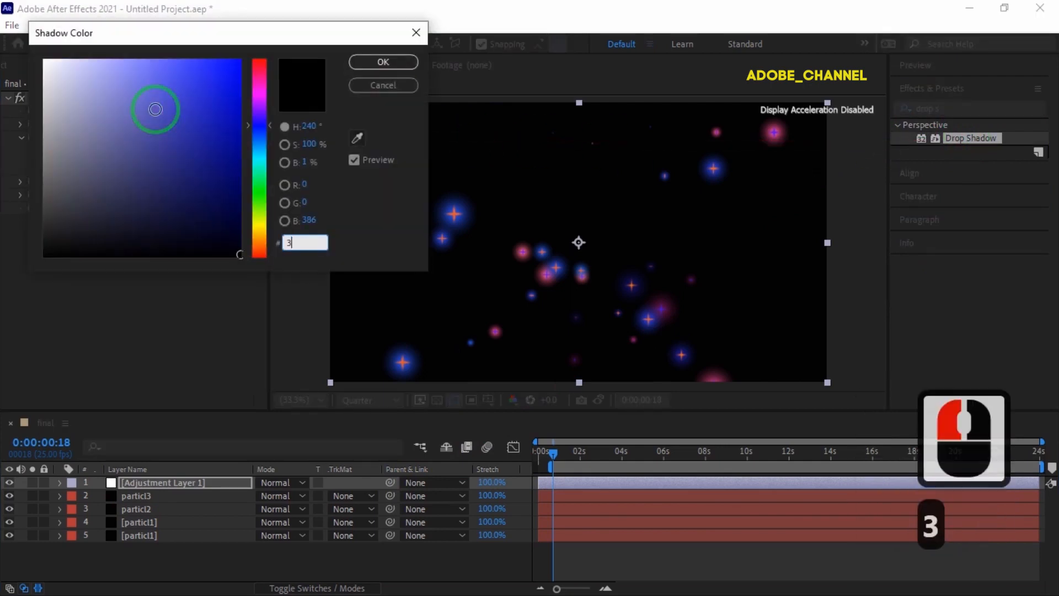
type("6dadc")
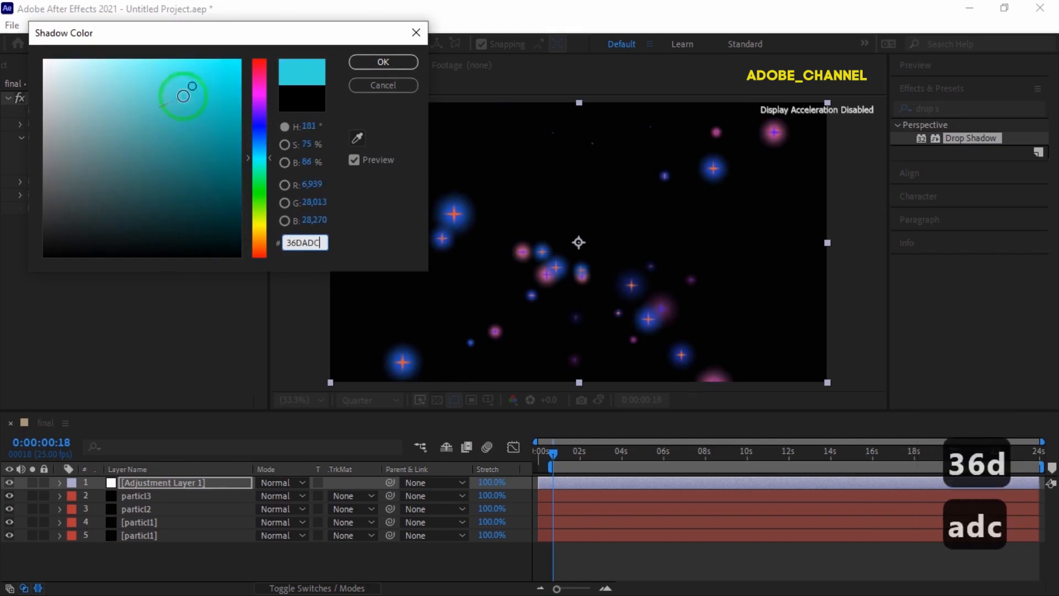
left_click(379, 64)
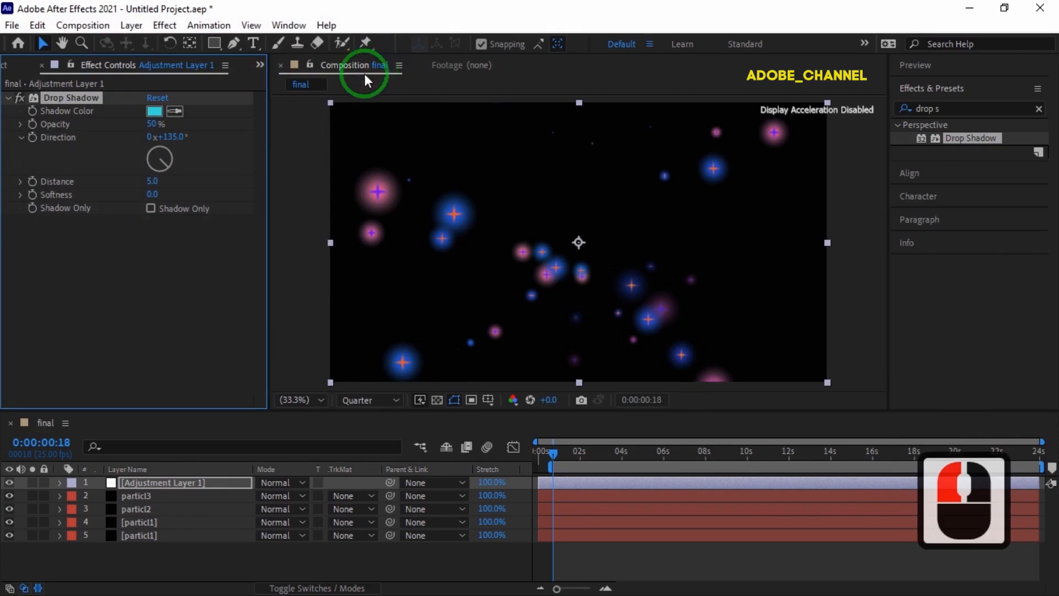
- Set the Drop Shadow's Distance to 0 and its Softness to 10
left_click(153, 182)
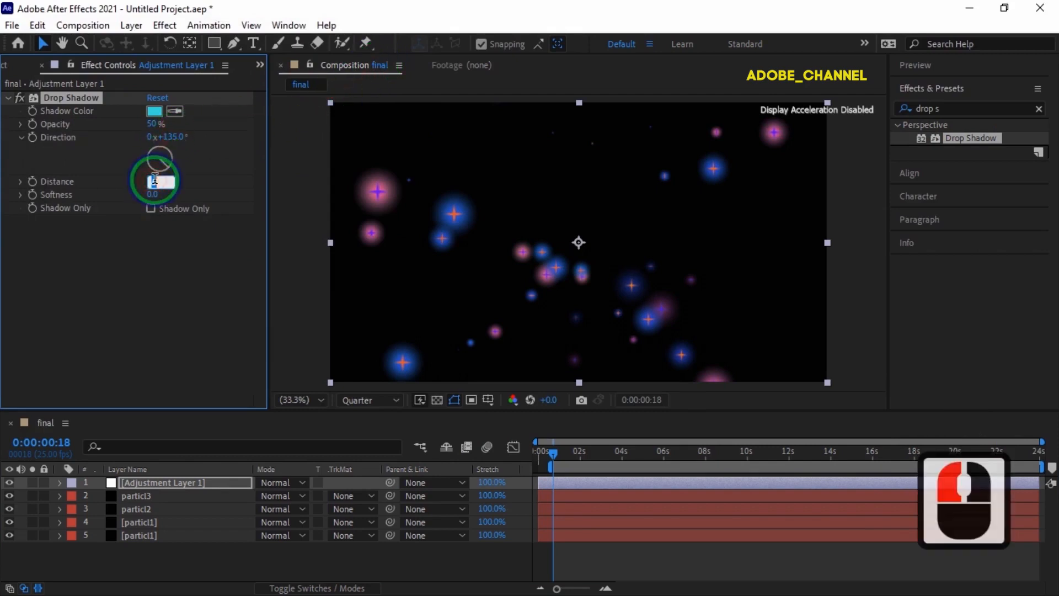
type("0")
key("Return")
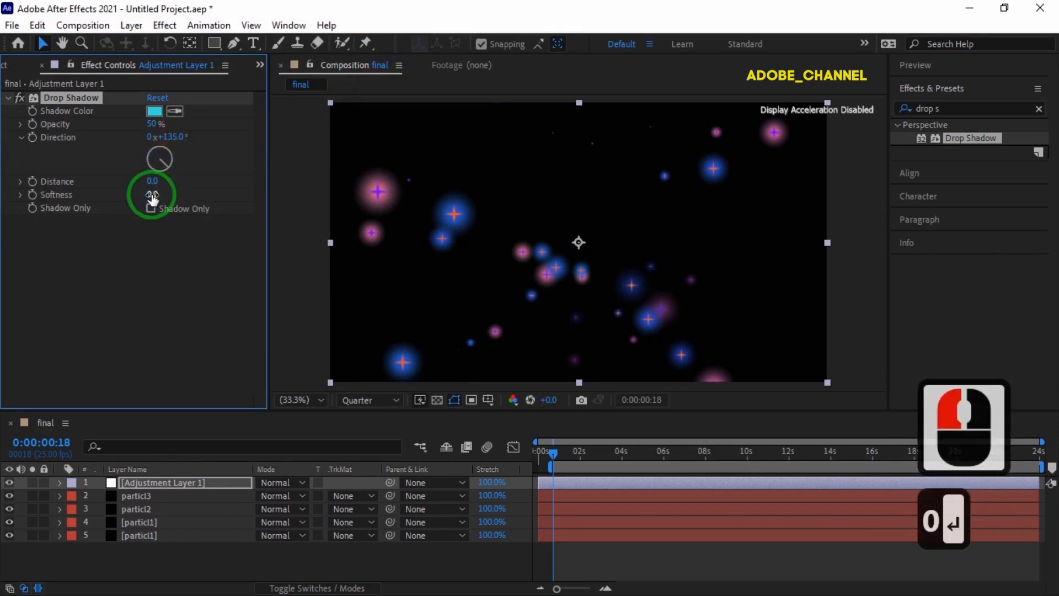
left_click(152, 195)
type("10")
key("Return")
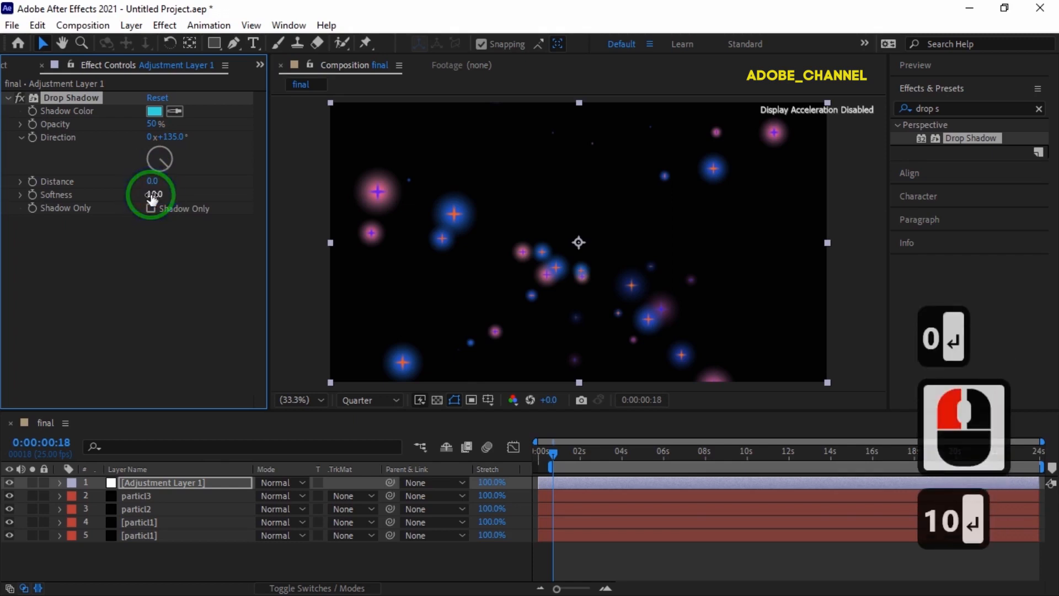
- Find the Stylize Glow effect and apply it to the adjustment layer
left_click(962, 108)
left_click(879, 107)
type("glow")
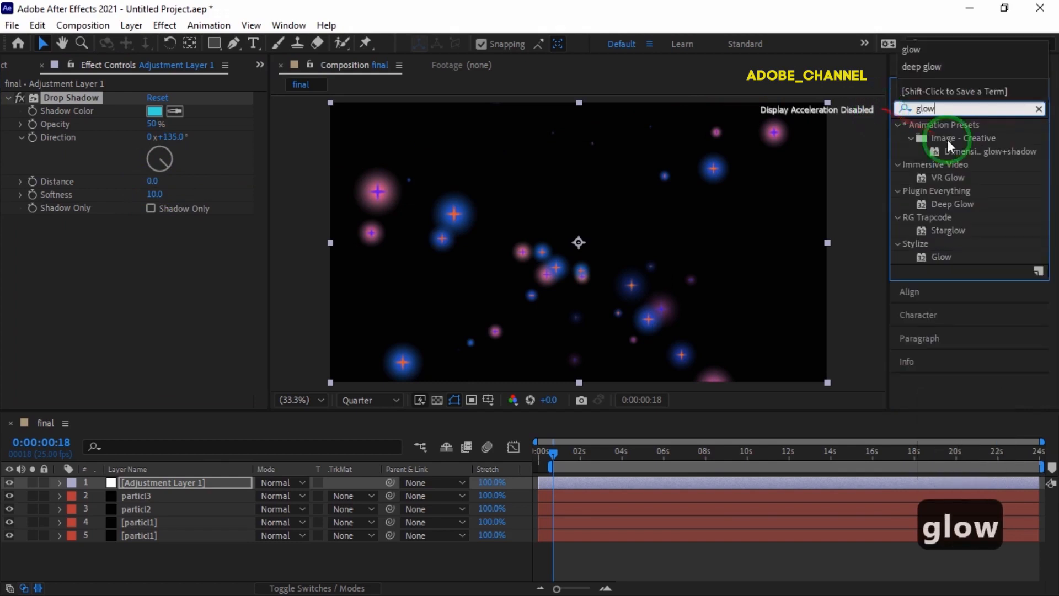
double_click(946, 256)
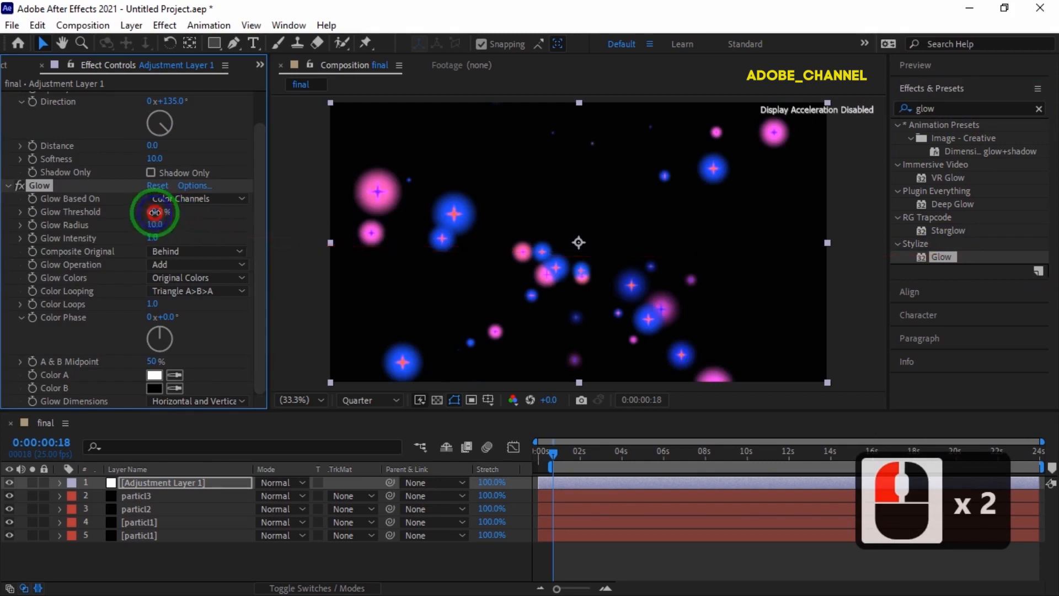
- Set the adjustment layer's Glow Threshold to 70% and its Glow Radius to 20
double_click(155, 212)
type("70")
key("Return")
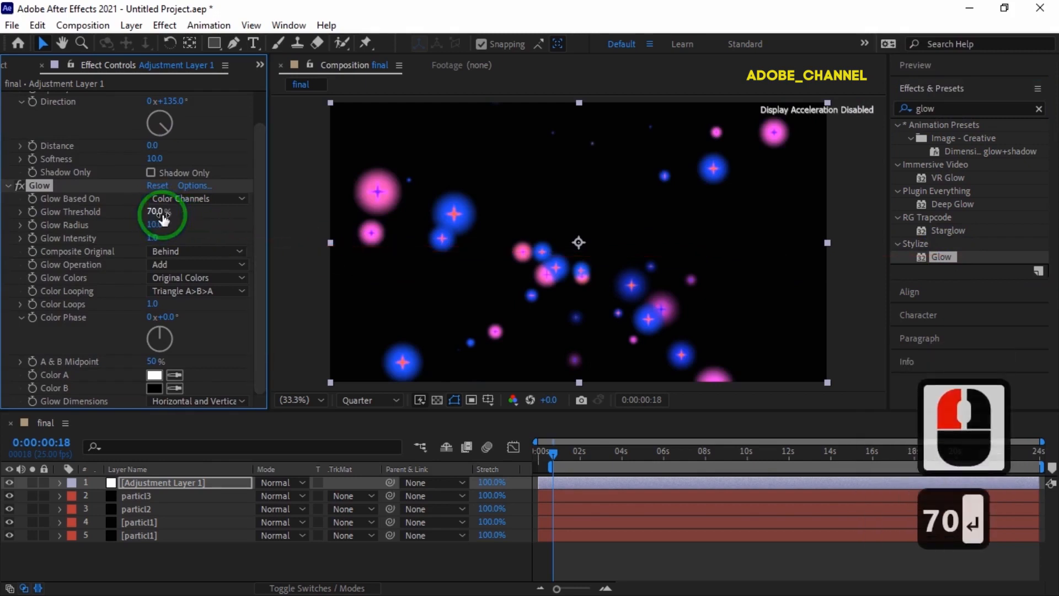
left_click(155, 225)
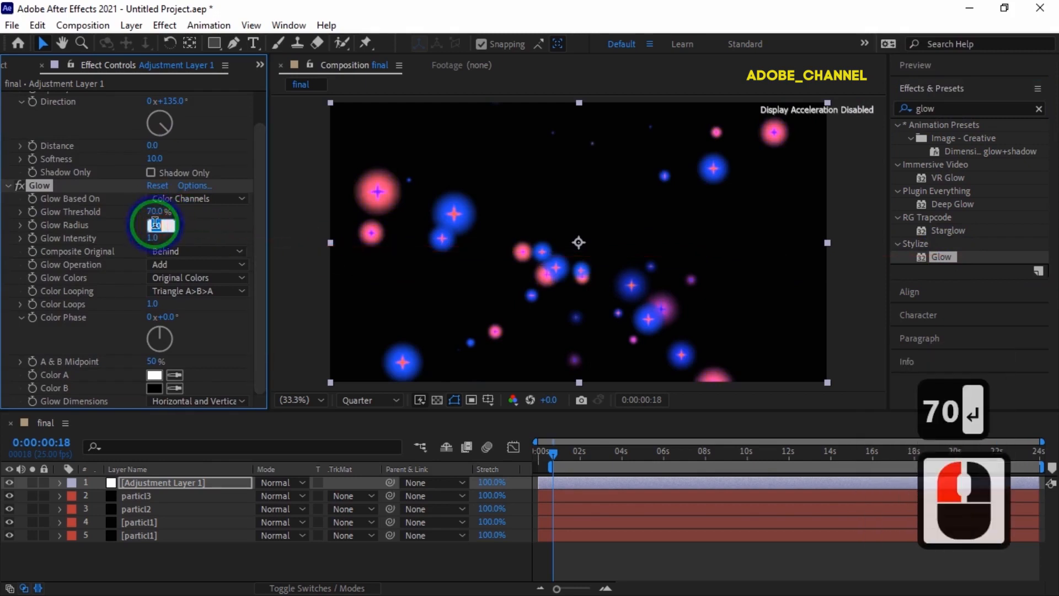
type("20")
key("Return")
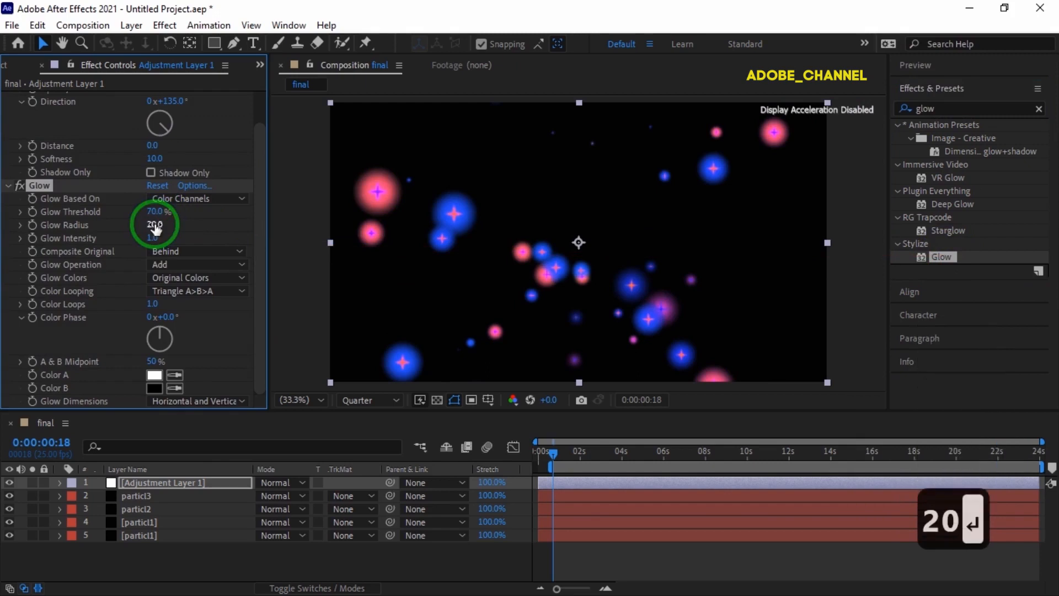
- Create a new black solid layer named bg at 1920 x 1080 px in the final composition
left_click(195, 542)
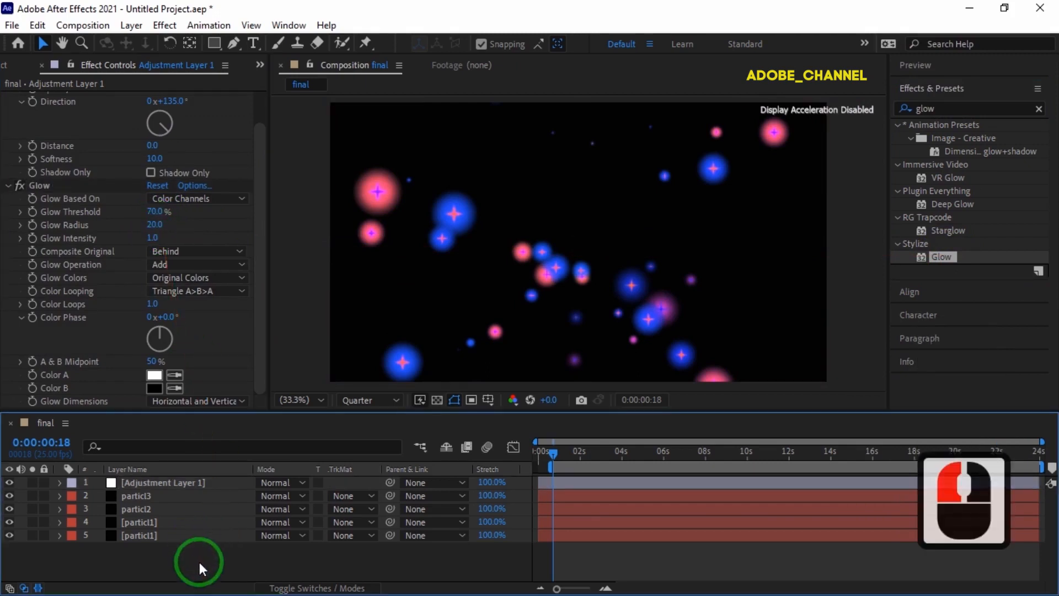
right_click(203, 557)
mouse_move(289, 371)
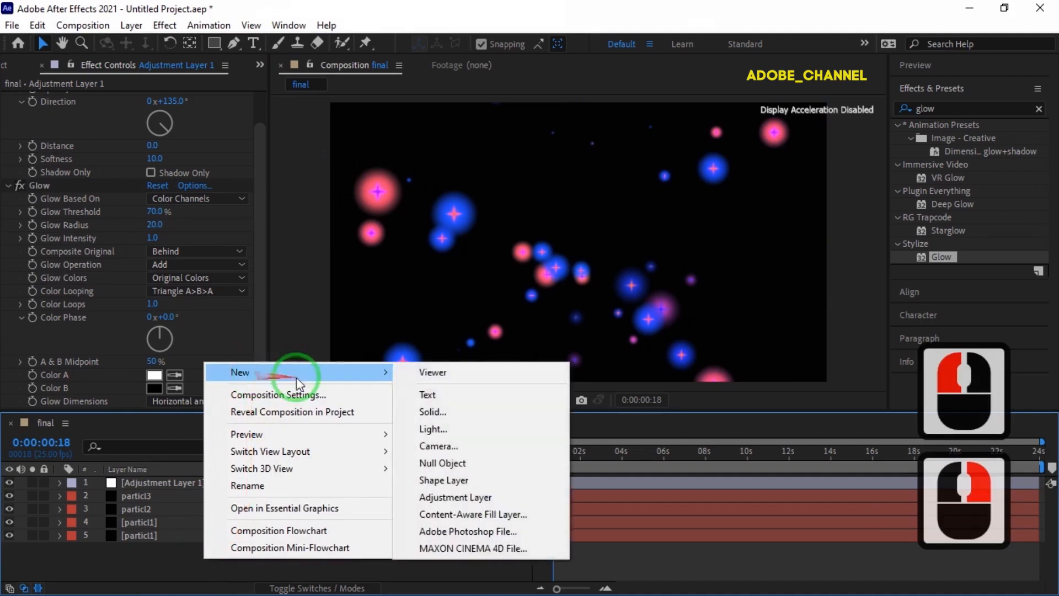
left_click(447, 418)
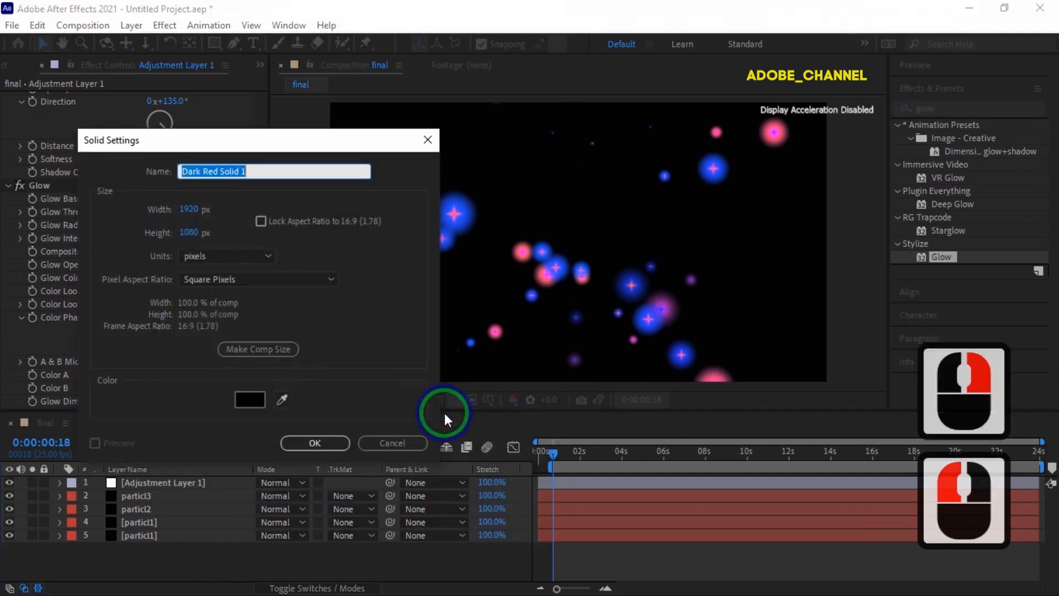
type("bg")
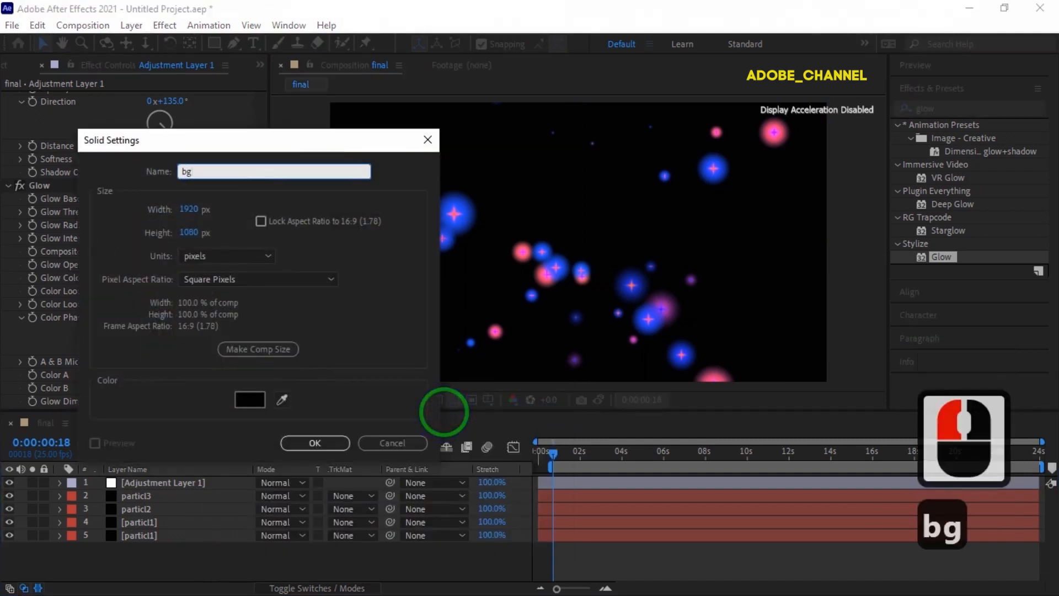
key("Return")
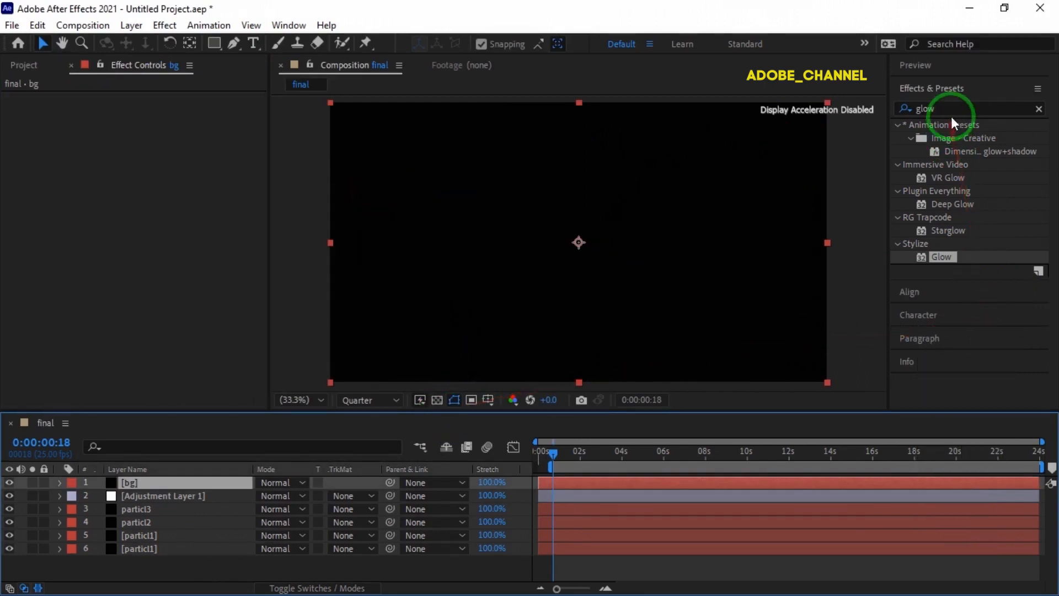
- Find the Gradient Ramp effect and apply it to the bg layer
double_click(915, 110)
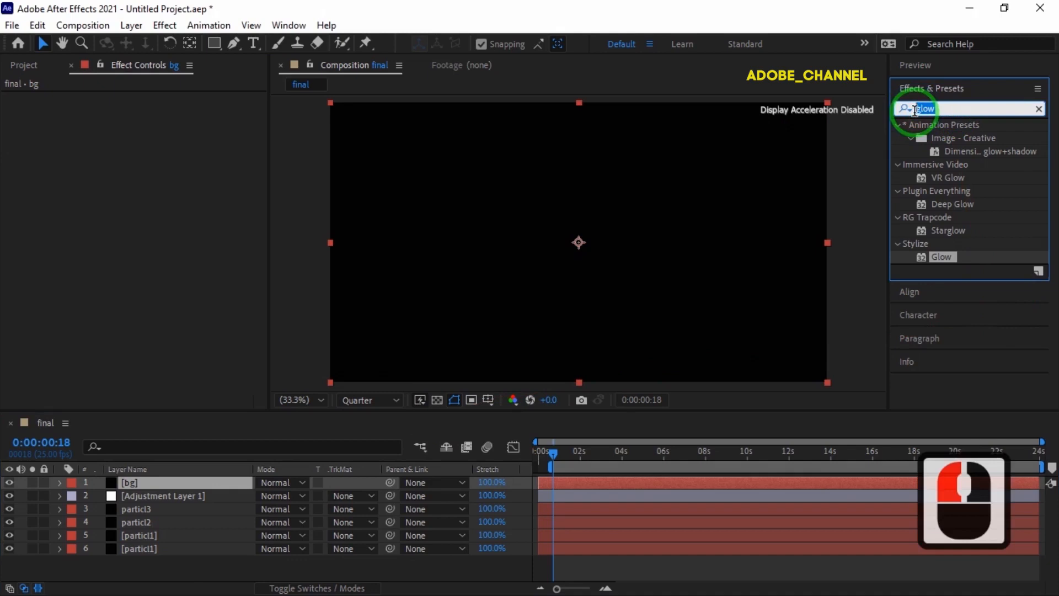
type("ramp")
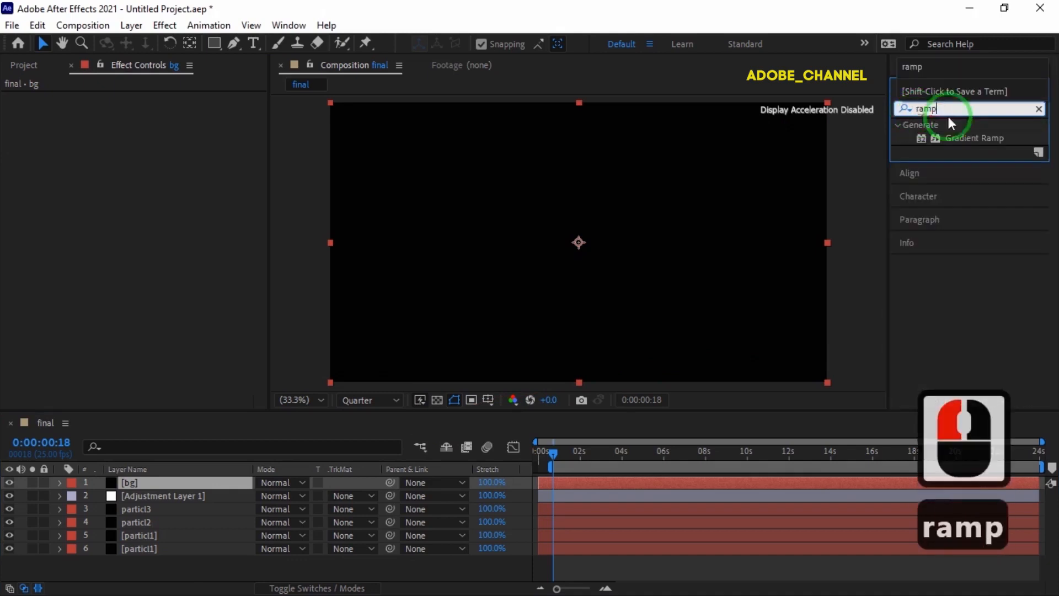
double_click(975, 137)
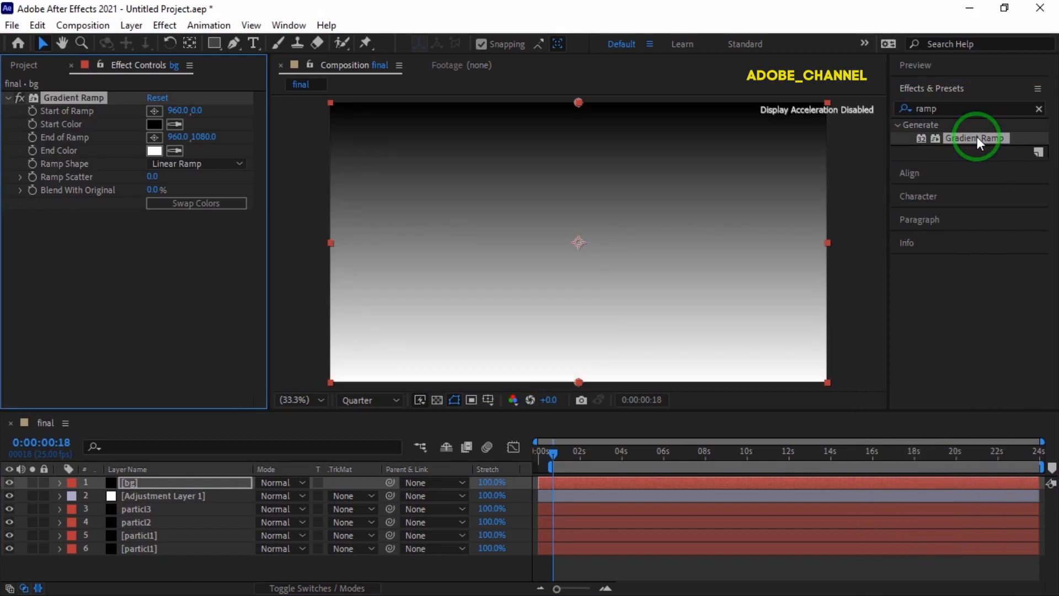
- Set the Gradient Ramp's Start Color to the dark blue 020110 and its End Color to the dark red 100101
left_click(155, 125)
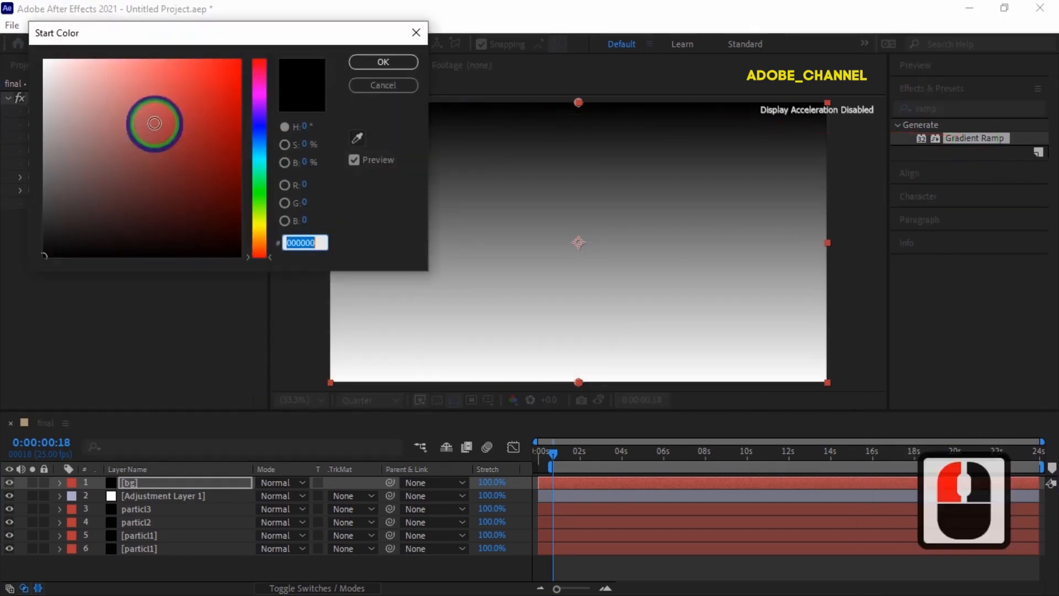
type("020110")
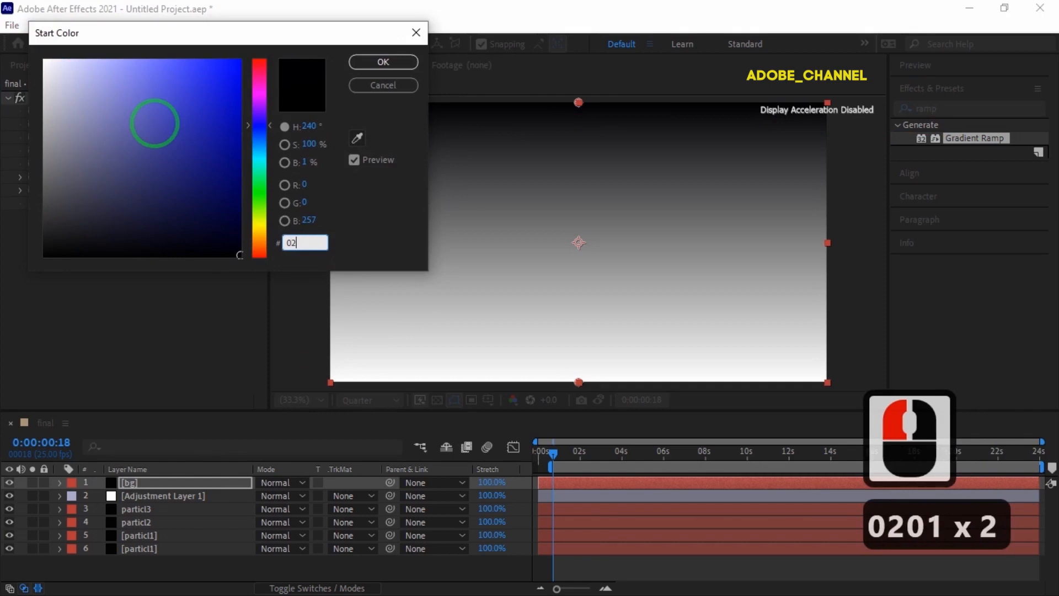
key("Return")
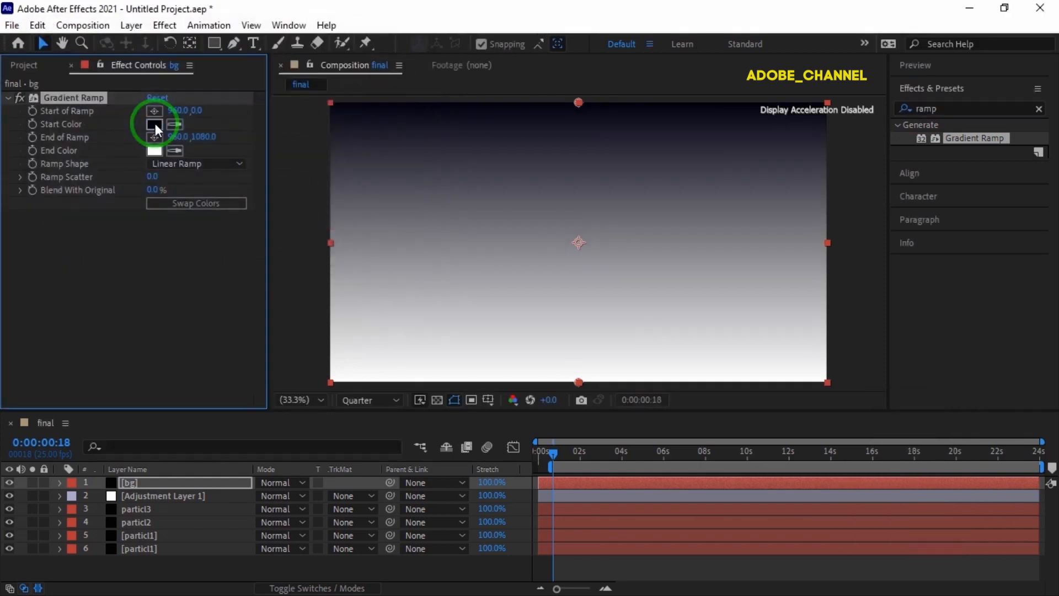
left_click(155, 151)
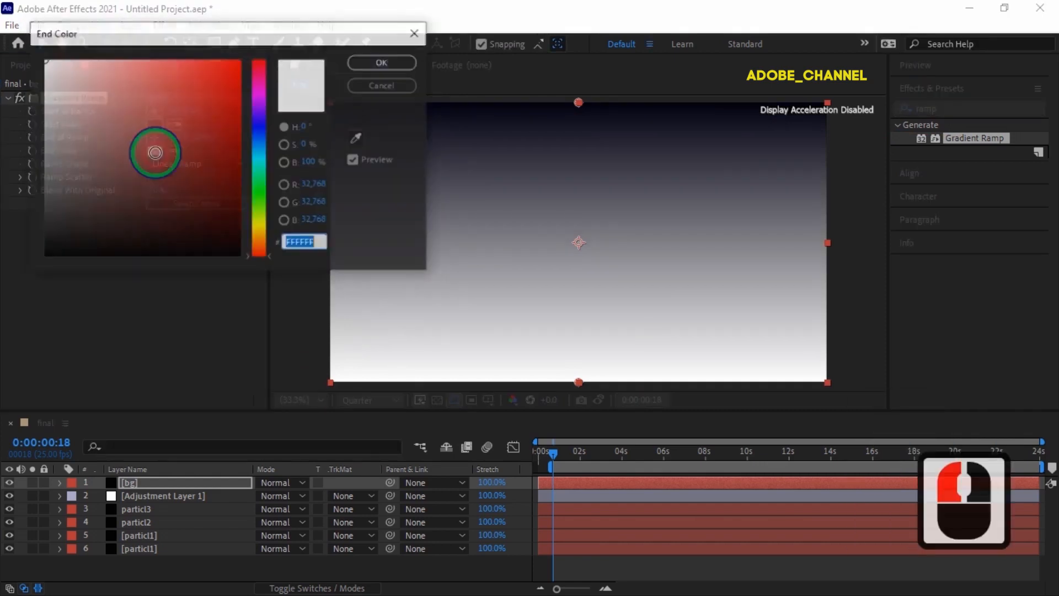
type("10")
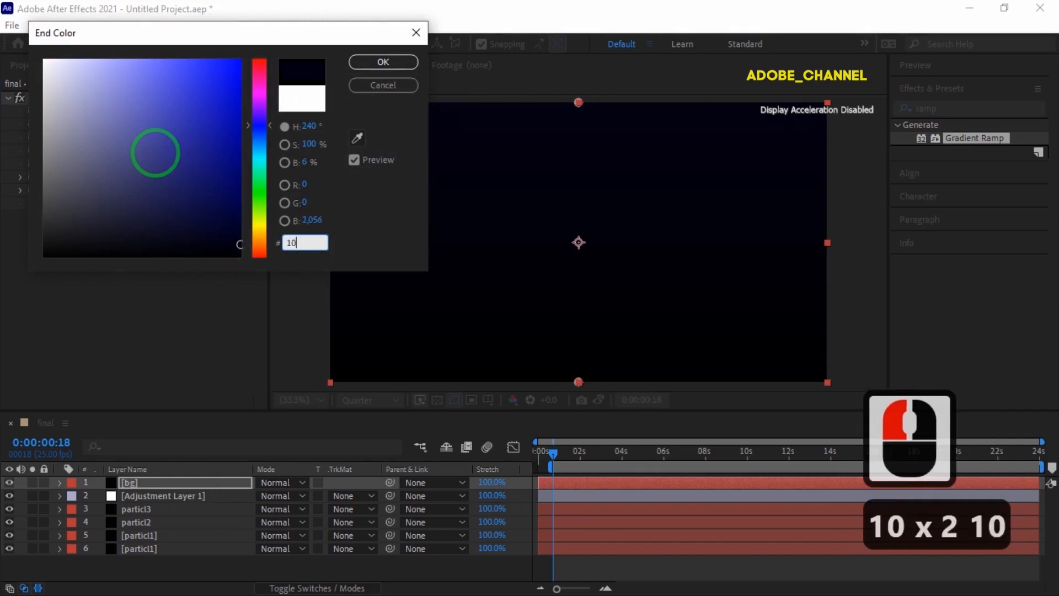
type("01010")
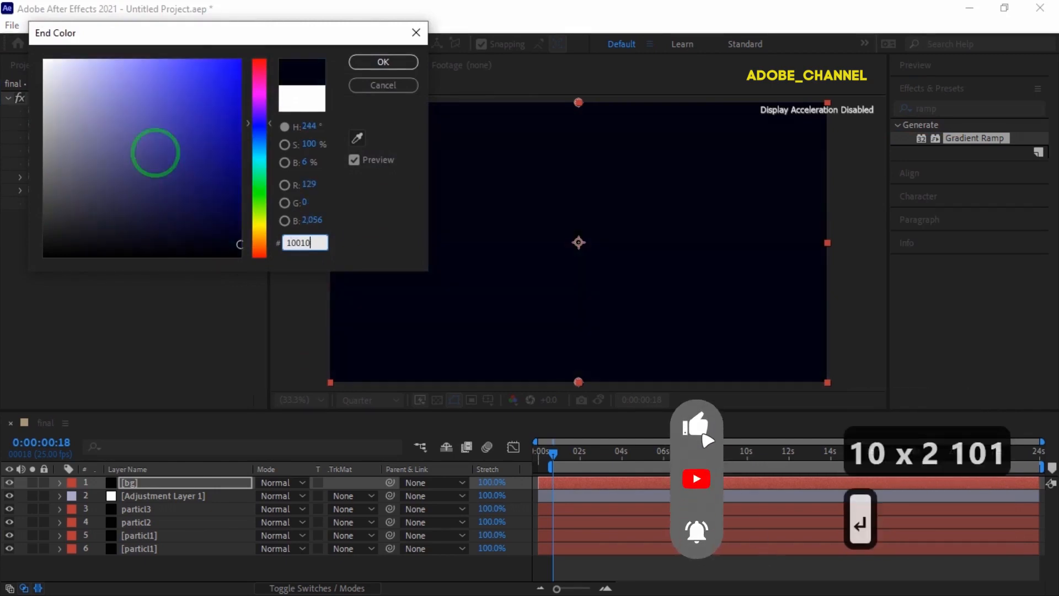
key("Return")
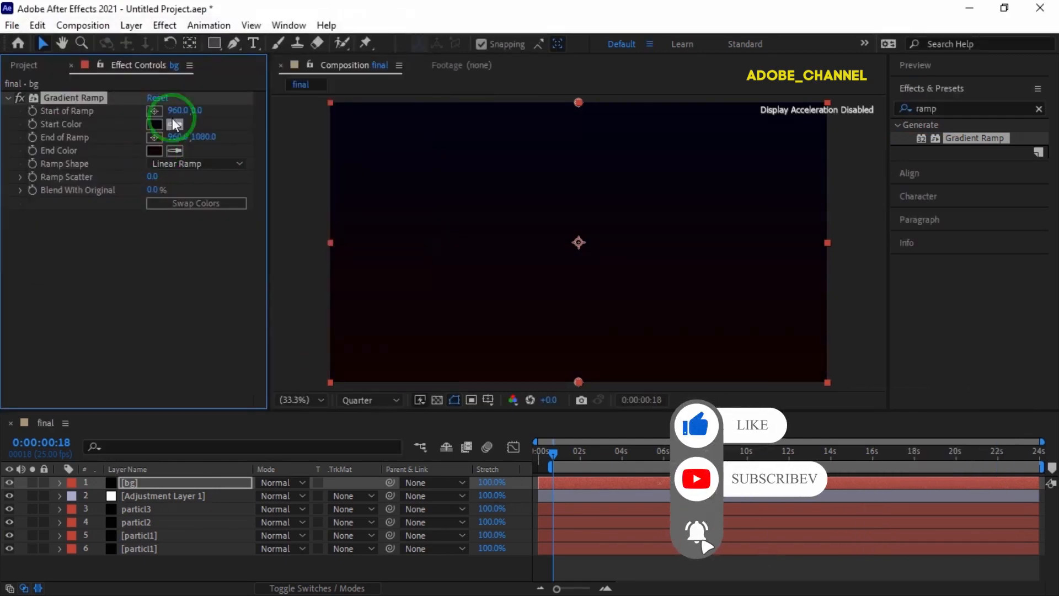
- Make the bg layer's Gradient Ramp a Radial Ramp, with the Start of Ramp Y at 540 and the End of Ramp Y at 3143
left_click(194, 110)
type("540")
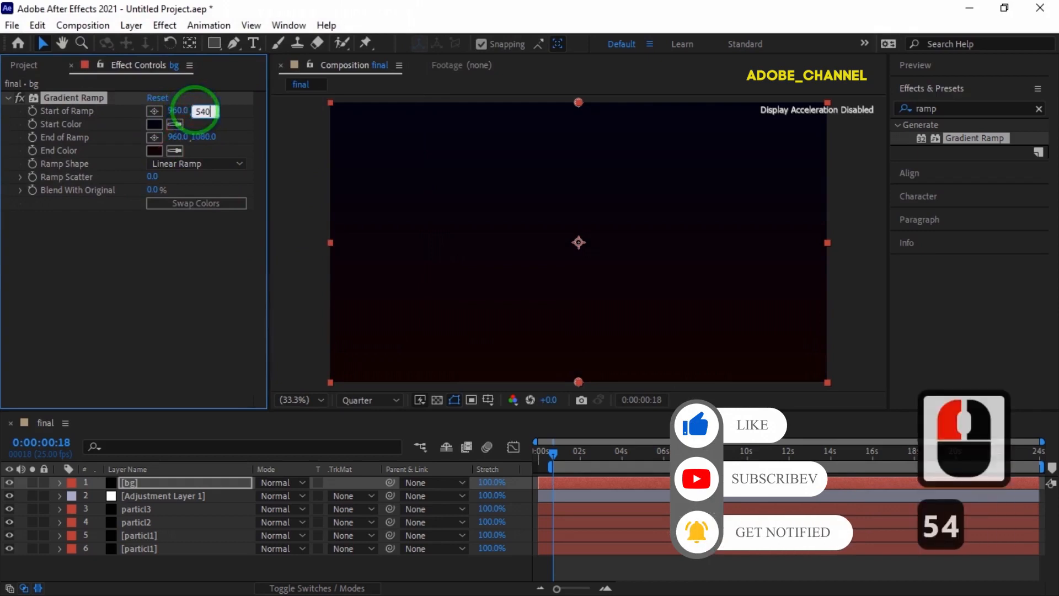
key("Return")
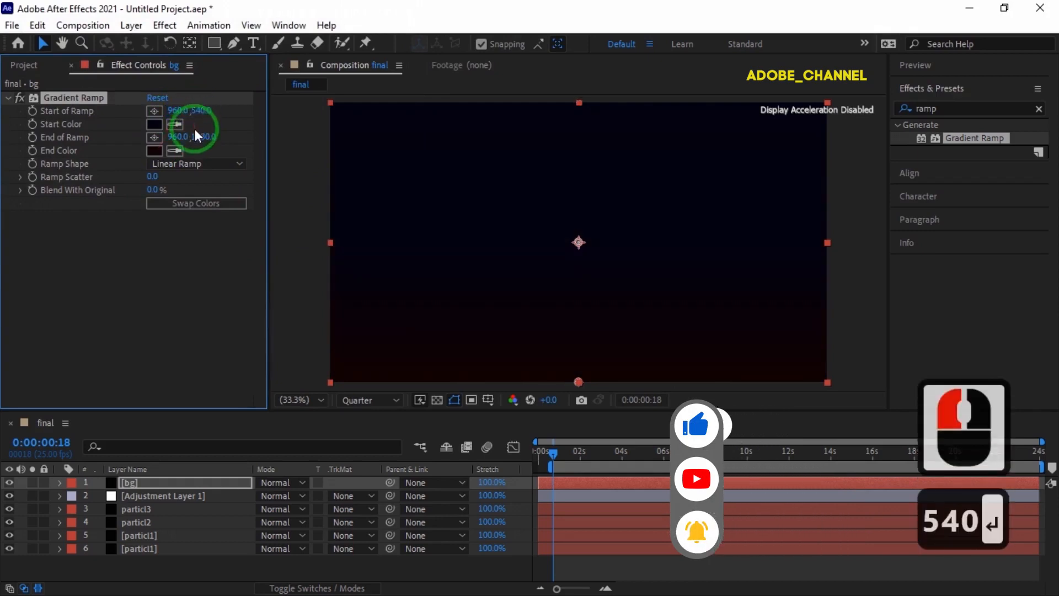
left_click(198, 136)
type("3143")
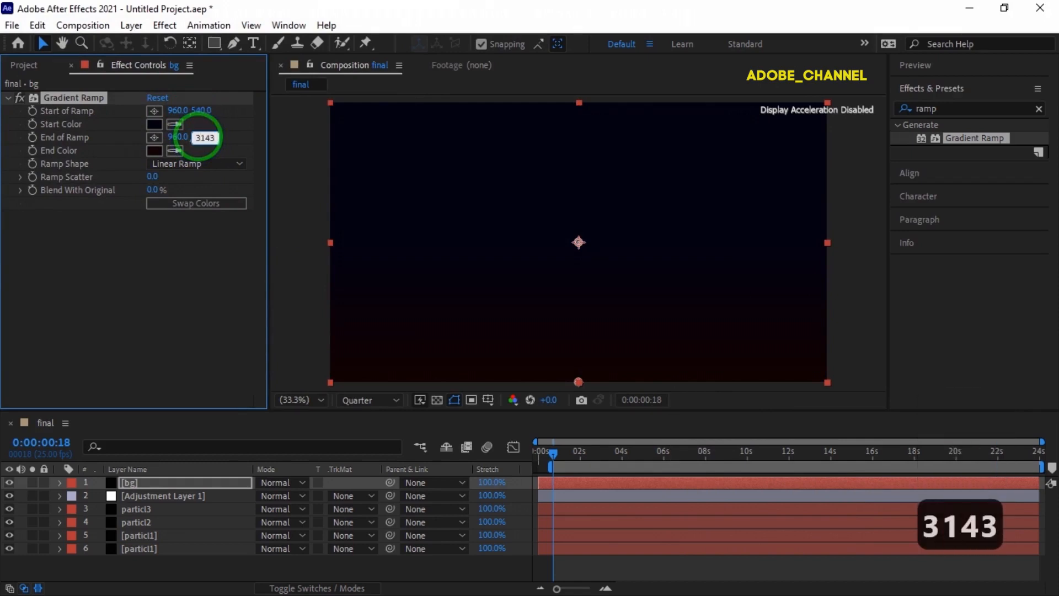
key("Return")
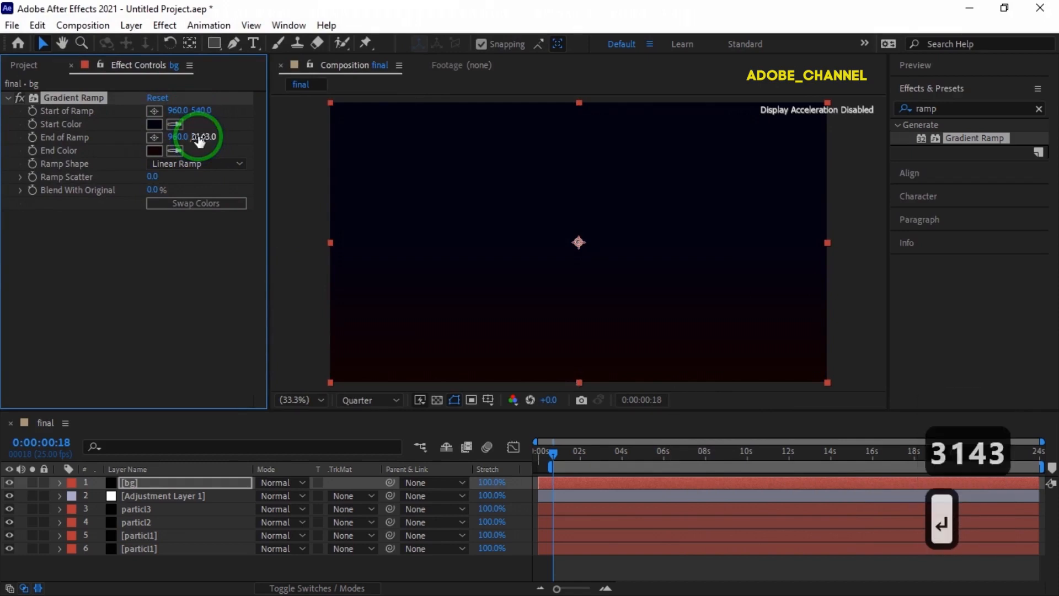
left_click(237, 164)
left_click(220, 199)
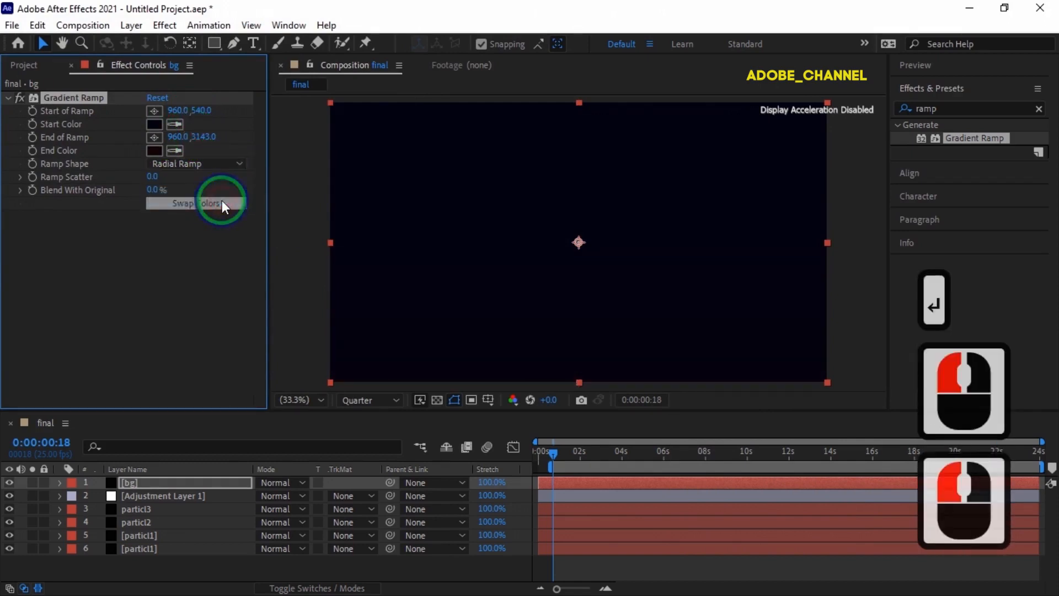
- Move the bg layer beneath all the particle layers and play a short preview of the composition
left_click_drag(185, 480, 178, 551)
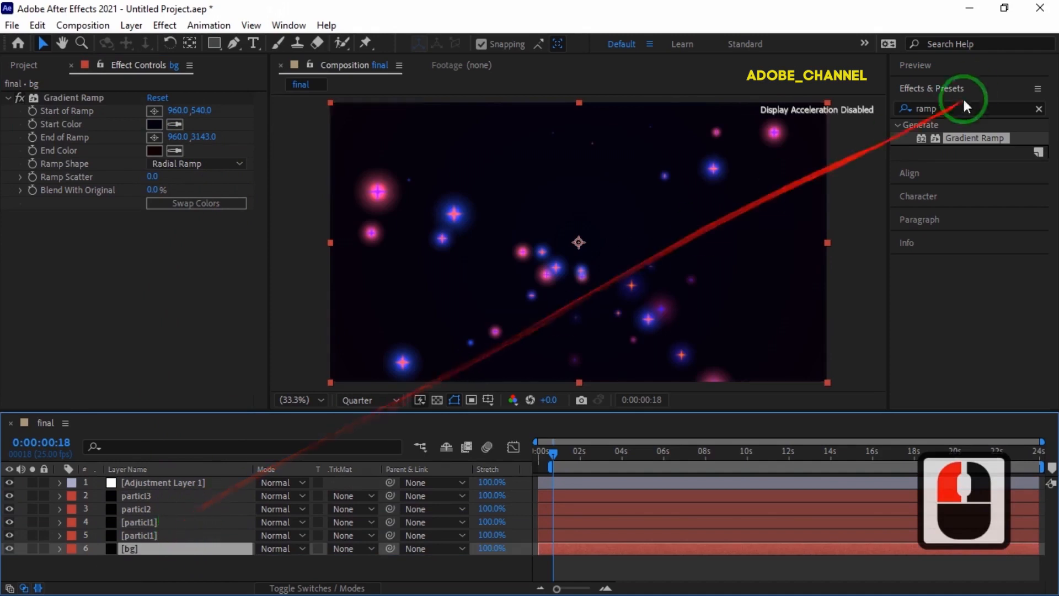
left_click(969, 65)
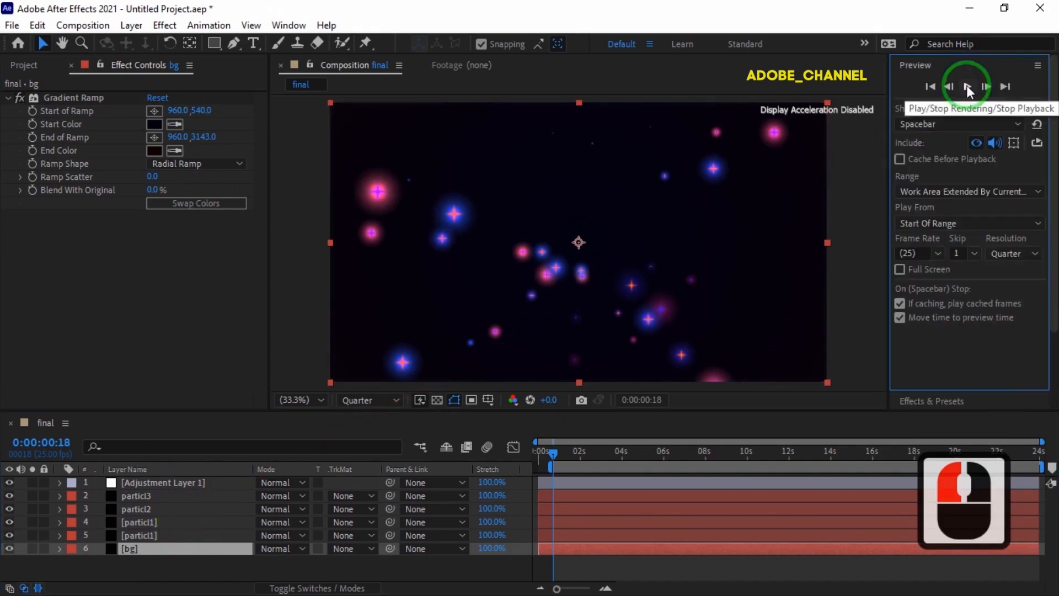
left_click(967, 86)
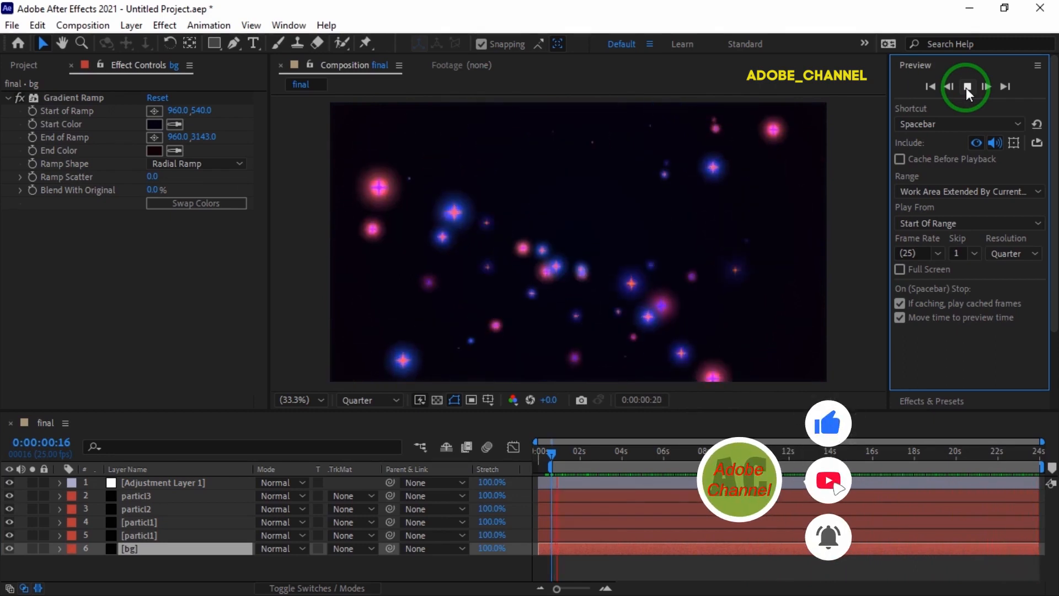
left_click(966, 86)
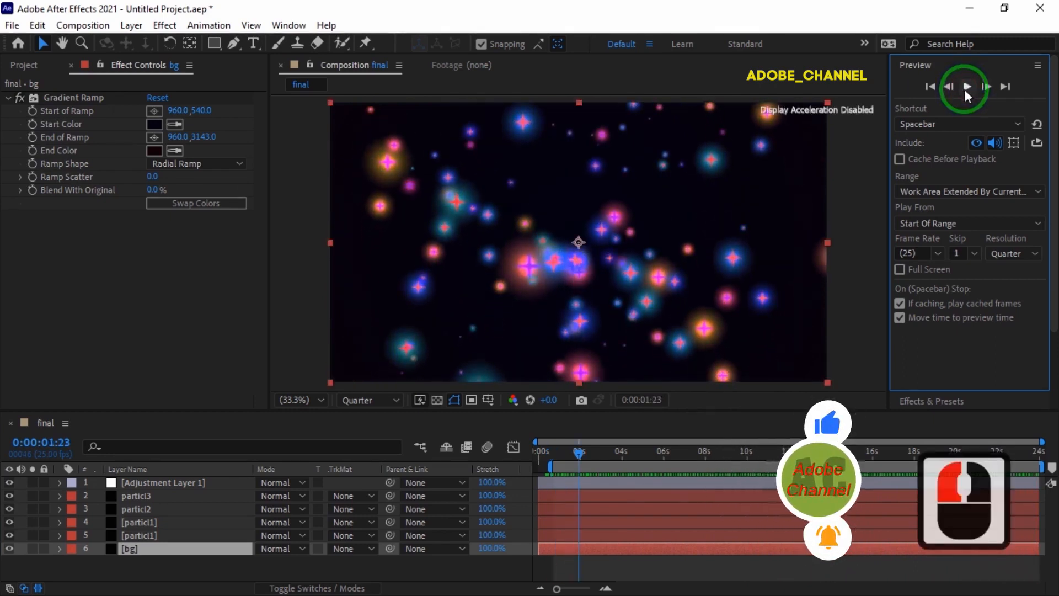